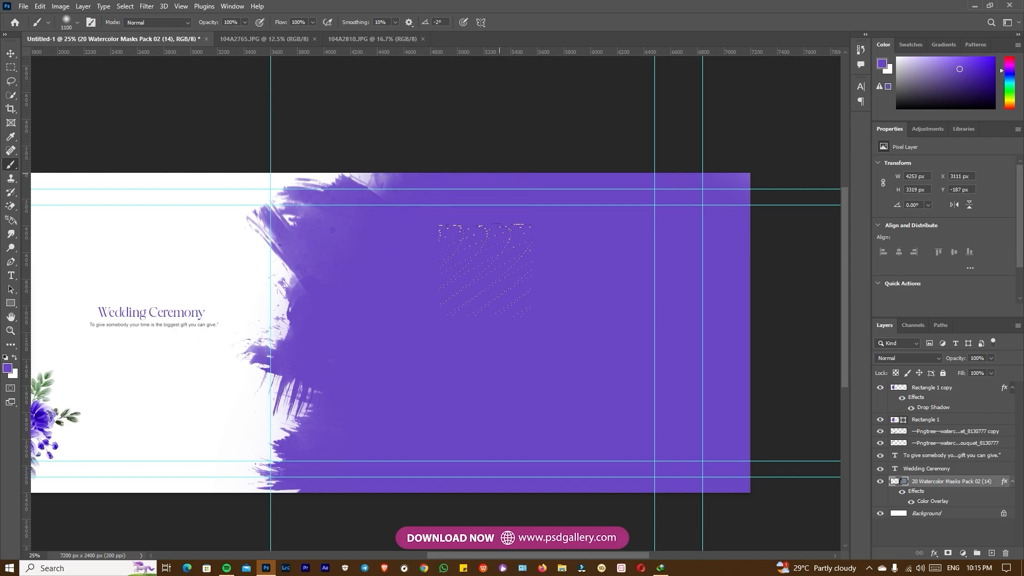
Bring the bride photo from 104A2810.JPG into Untitled-1, directly above the watercolor mask layer
right_click(518, 300)
click(533, 306)
drag(556, 311, 522, 311)
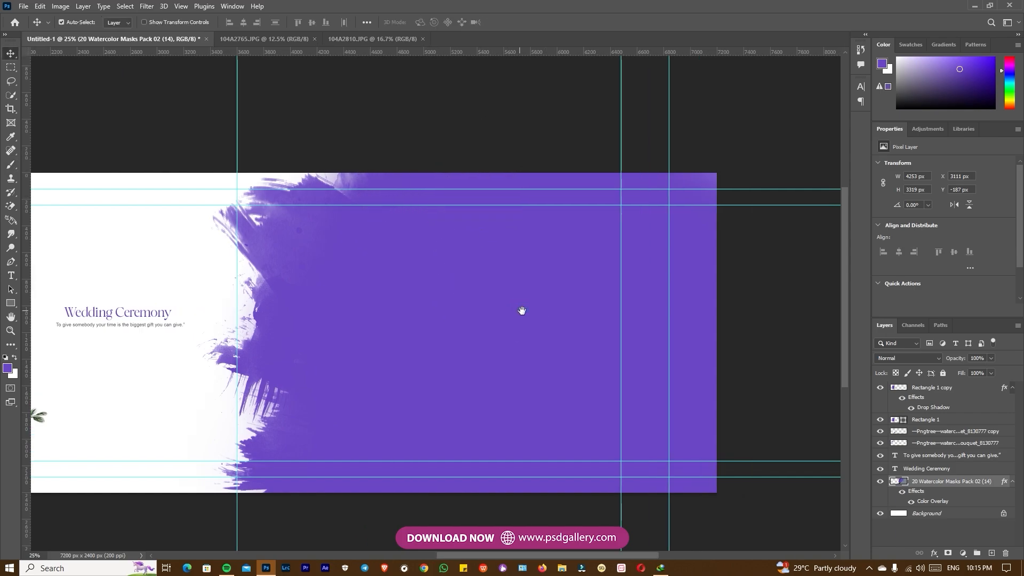
click(353, 39)
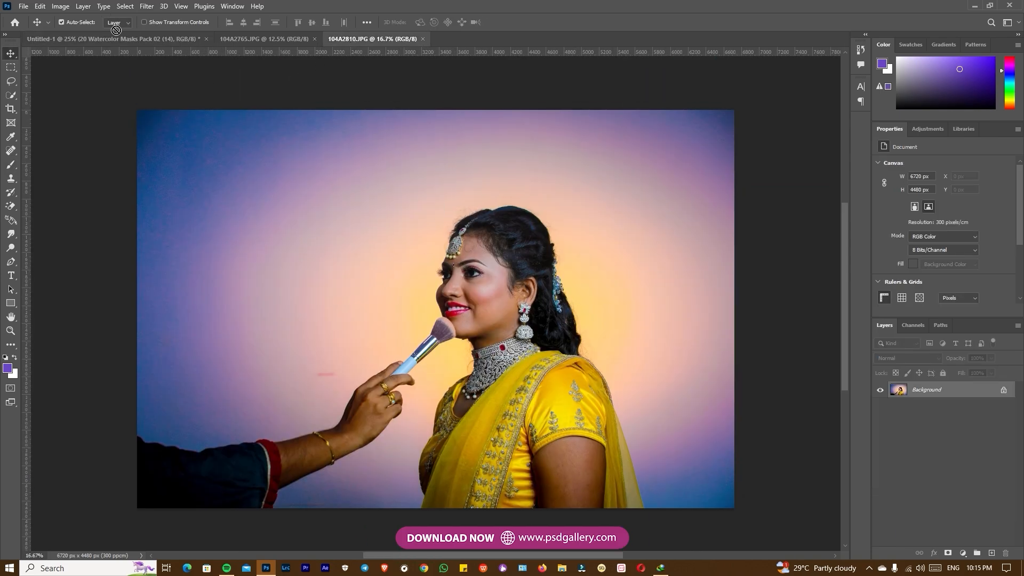
drag(121, 38, 536, 334)
Scale the bride photo to about 75.8% and position it over the watercolor brush shape
key(ctrl+minus)
key(ctrl+minus)
key(ctrl+t)
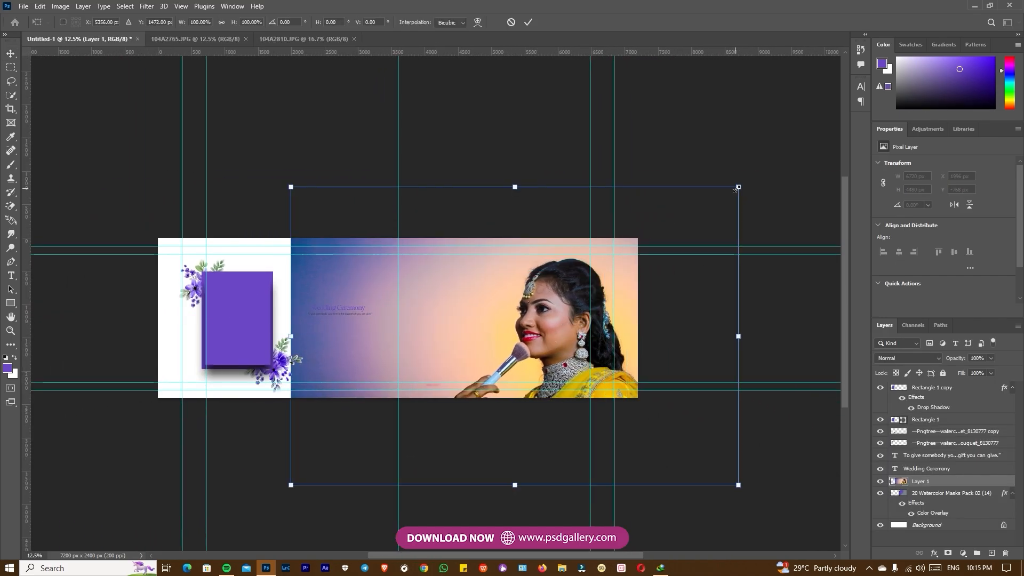
drag(739, 185, 667, 199)
mouse_move(501, 335)
mouse_down()
mouse_move(494, 286)
mouse_move(500, 315)
mouse_up()
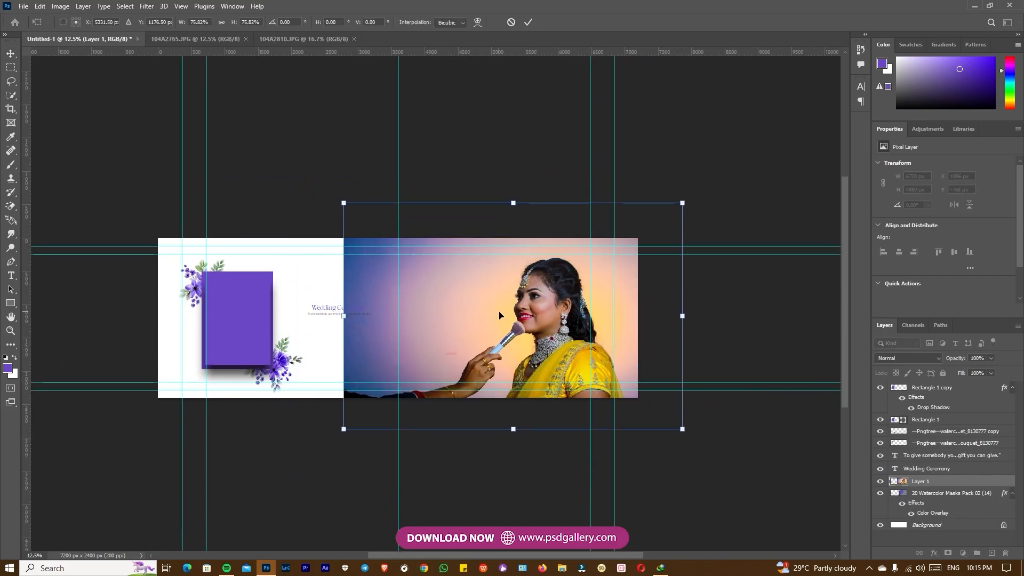
key(Return)
Clip the photo to the watercolor mask layer and hide that layer's Color Overlay effect
key(ctrl+alt+g)
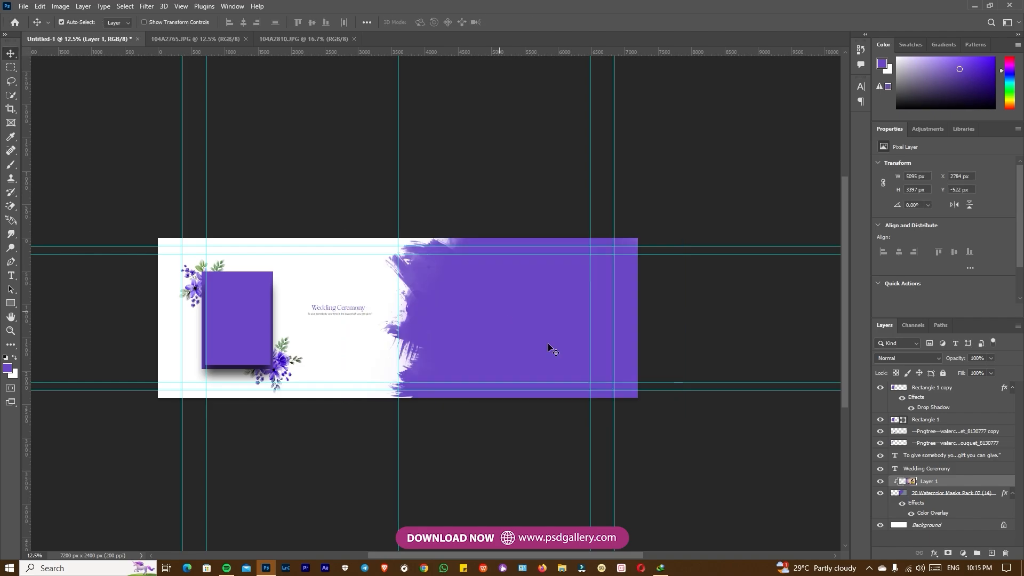
click(910, 513)
scroll(529, 319, up, 3)
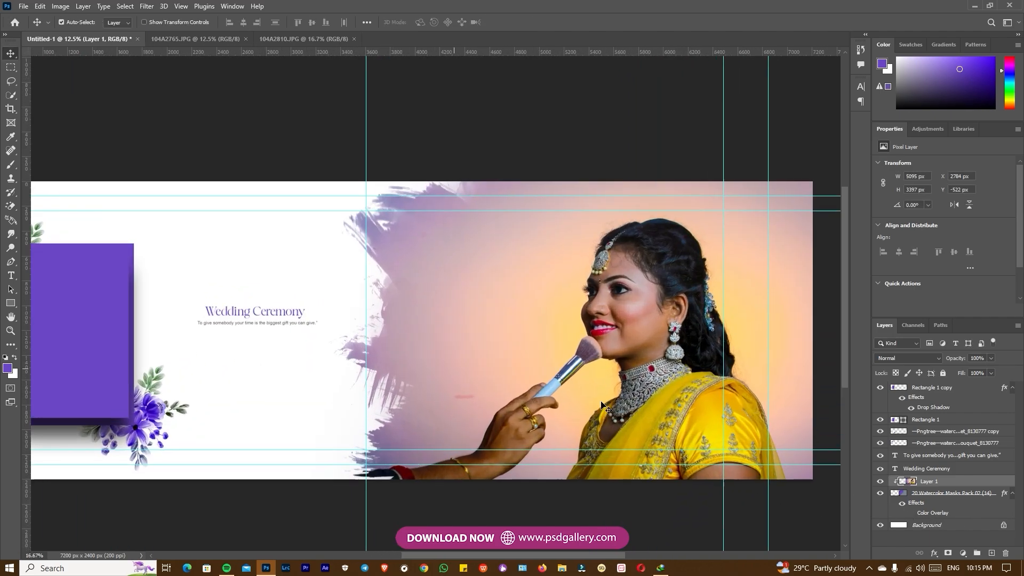
Remove the pink mark on the backdrop beside the makeup artist's hand on Layer 1 with the Spot Healing Brush
right_click(529, 319)
click(533, 333)
right_click(516, 315)
click(530, 321)
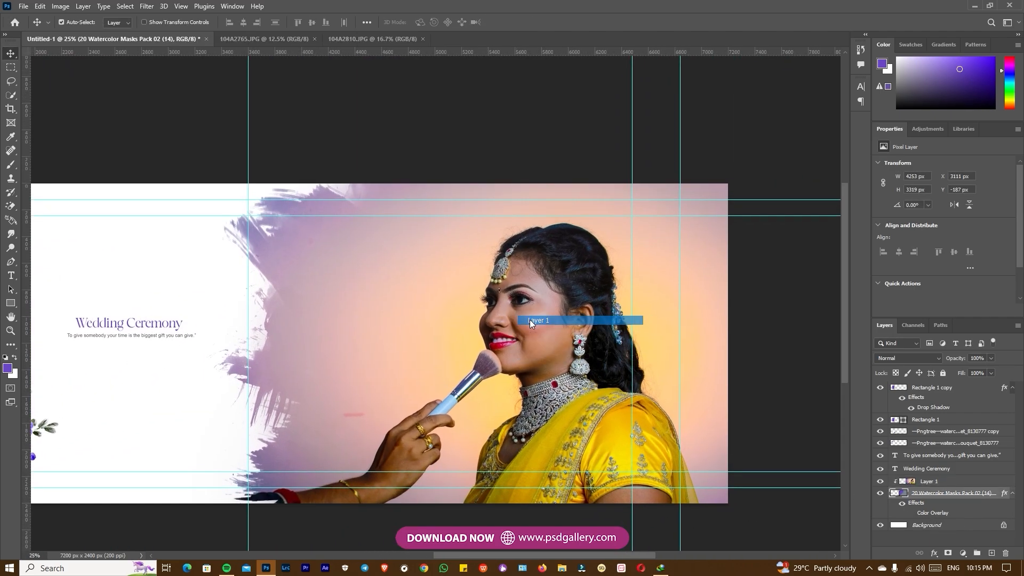
key(ctrl+plus)
drag(441, 366, 450, 334)
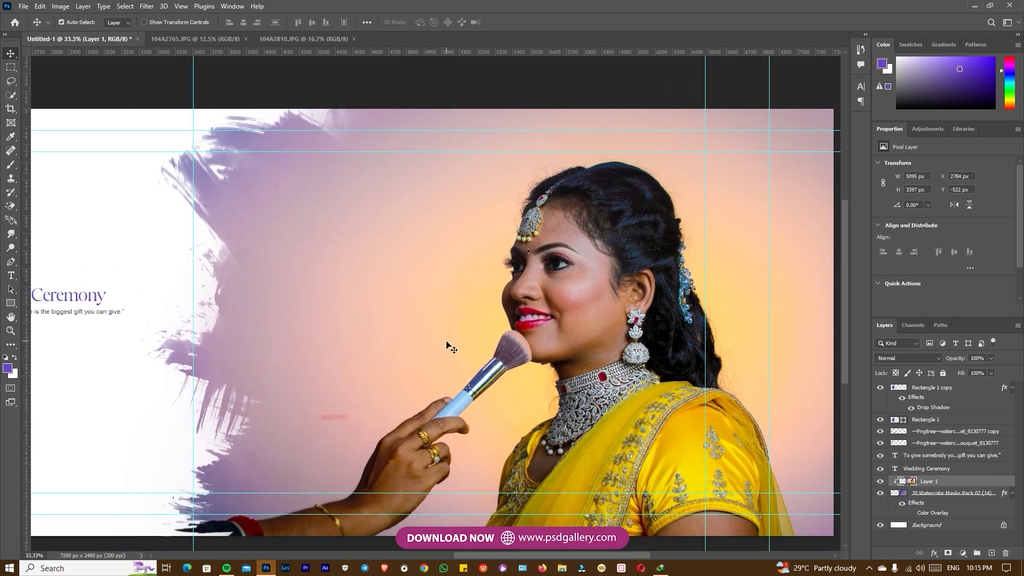
key(j)
drag(346, 416, 310, 418)
Reduce the healing brush to 25 px and retouch the blemishes on the bride's forehead
drag(583, 322, 436, 338)
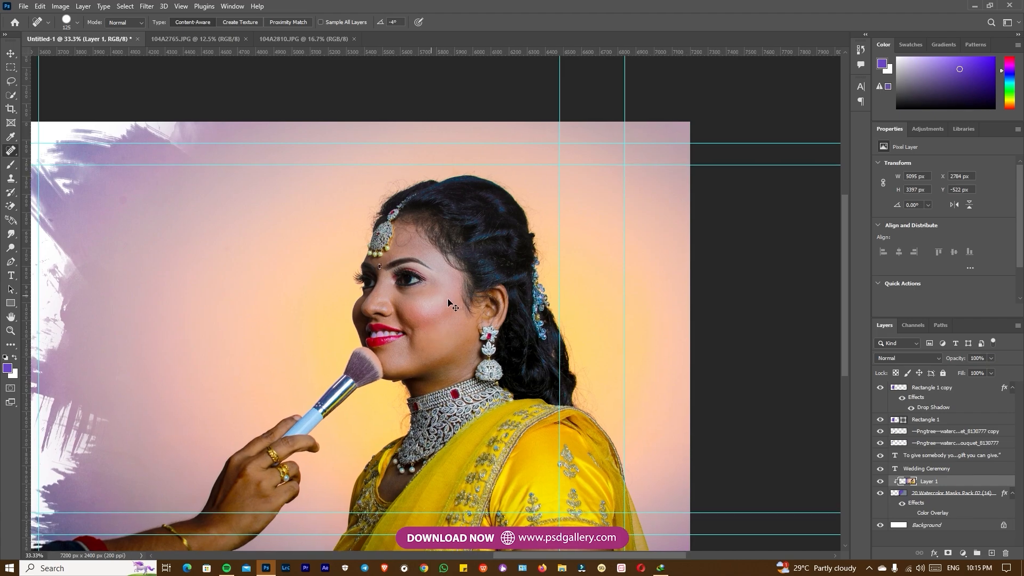
key(ctrl+plus)
mouse_move(421, 217)
mouse_down()
mouse_move(437, 295)
mouse_move(391, 275)
mouse_up()
key(ctrl+plus)
key(bracketleft)
key(bracketleft)
key(bracketleft)
key(bracketleft)
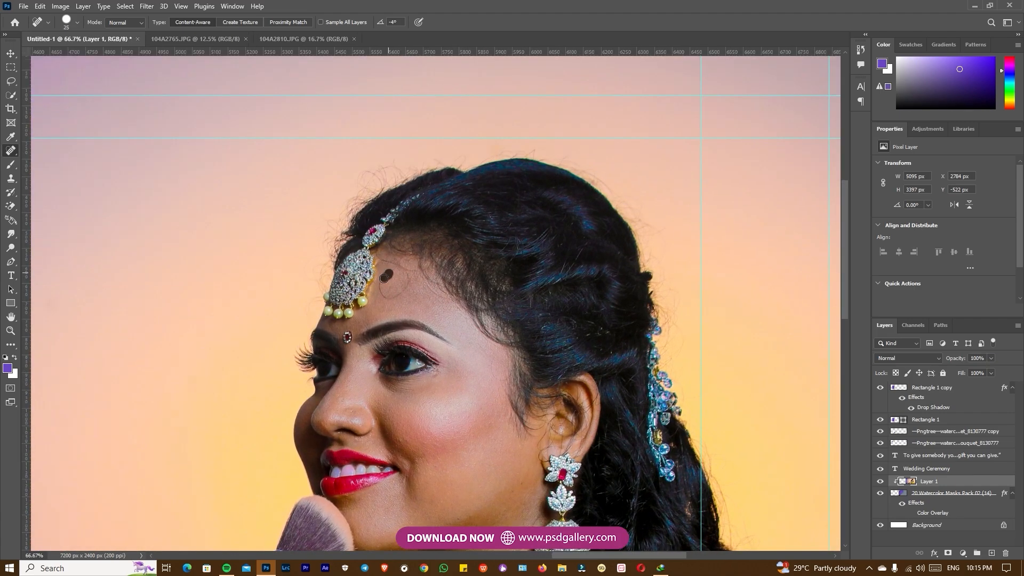
drag(407, 279, 409, 284)
Select the bride's teeth with the Quick Selection tool
key(ctrl+plus)
key(ctrl+minus)
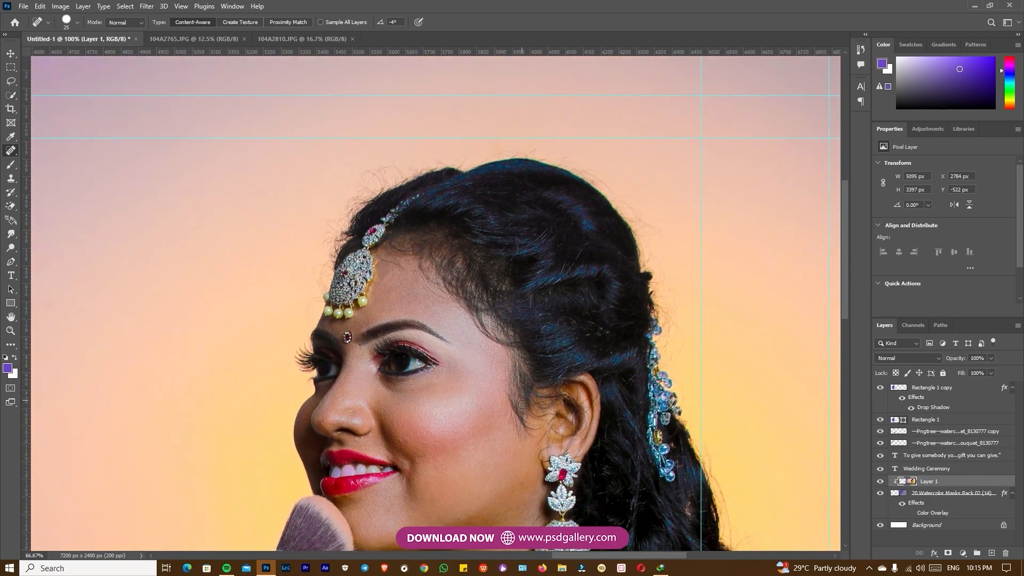
key(ctrl+minus)
key(ctrl+plus)
key(ctrl+plus)
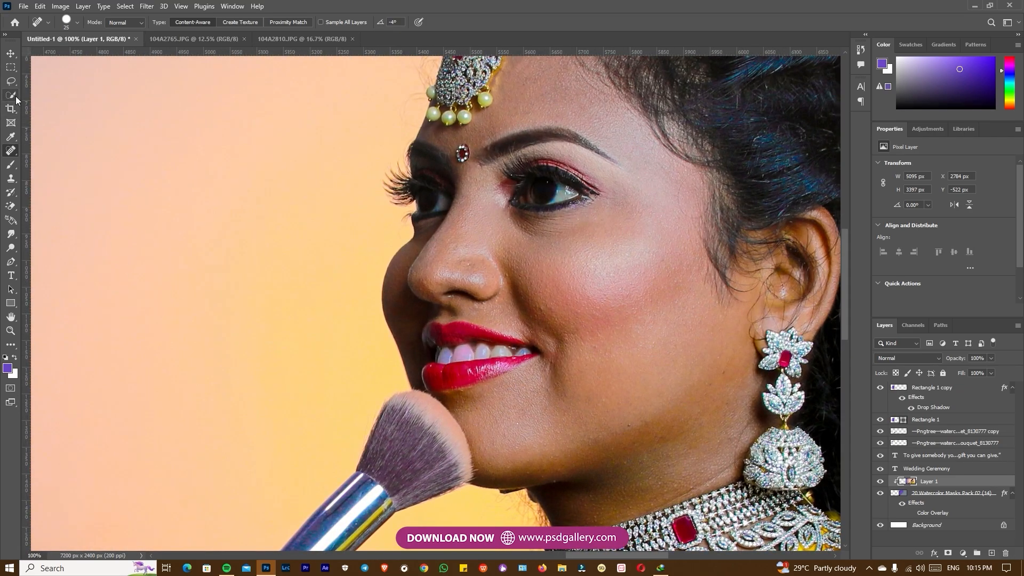
click(11, 95)
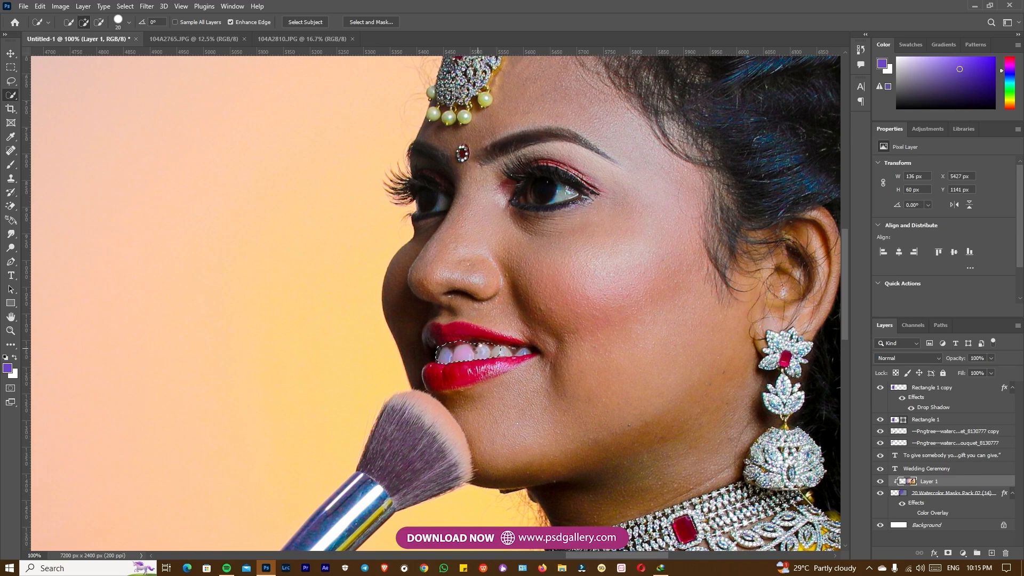
Neutralize the teeth in the Camera Raw Color Mixer with Purples saturation -64 and Magentas -100, and clear the selection
key(ctrl+shift+a)
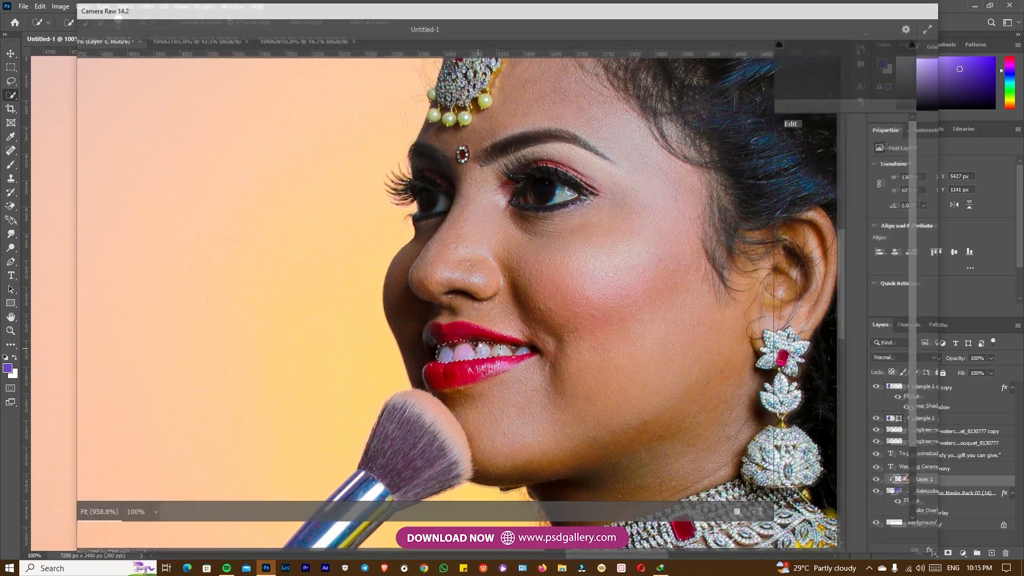
alt+click(478, 350)
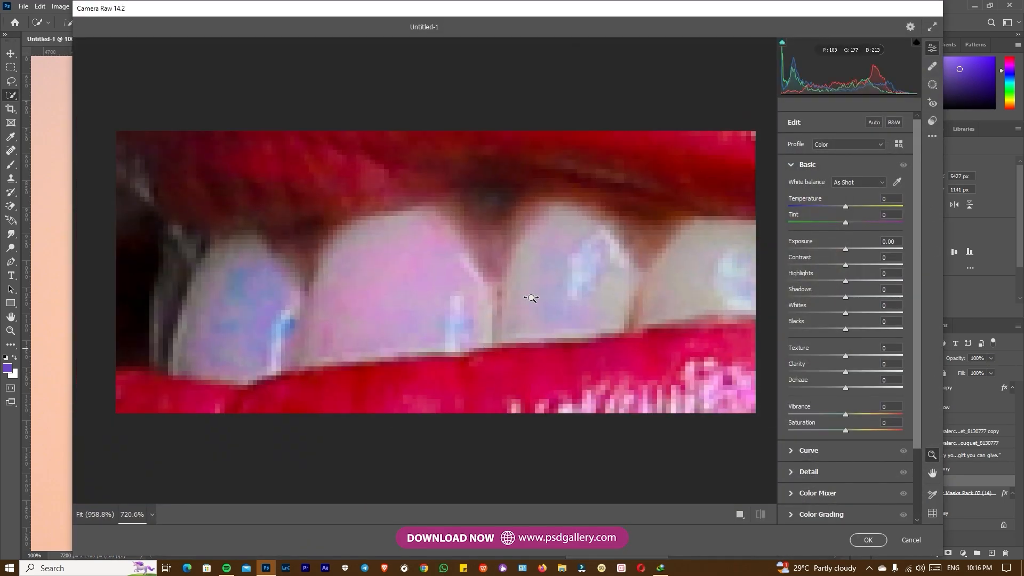
click(793, 495)
drag(842, 399, 810, 386)
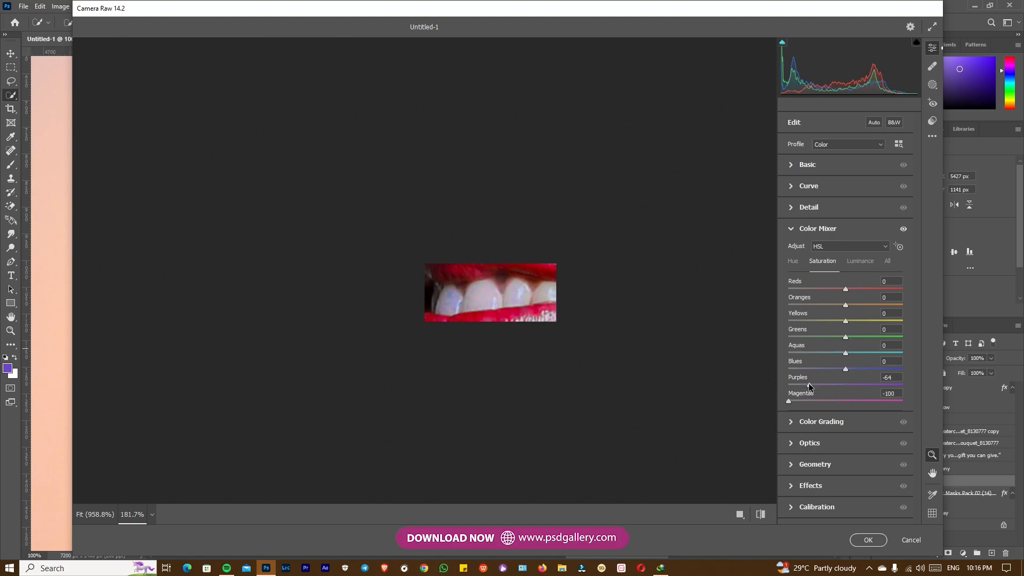
click(868, 539)
key(ctrl+d)
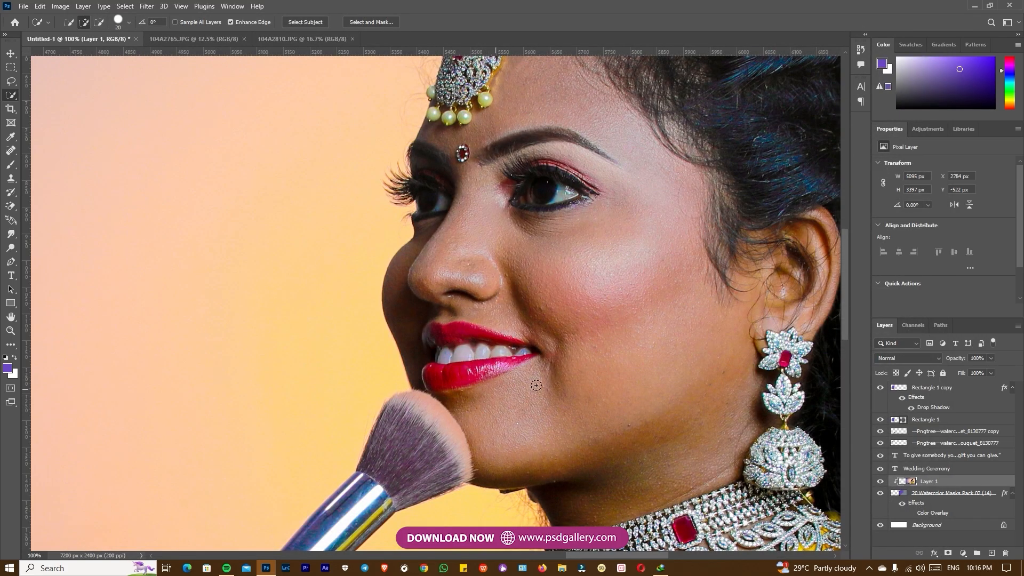
Open the whole bride photo layer in the Camera Raw filter and set Blacks to +73
scroll(608, 363, down, 5)
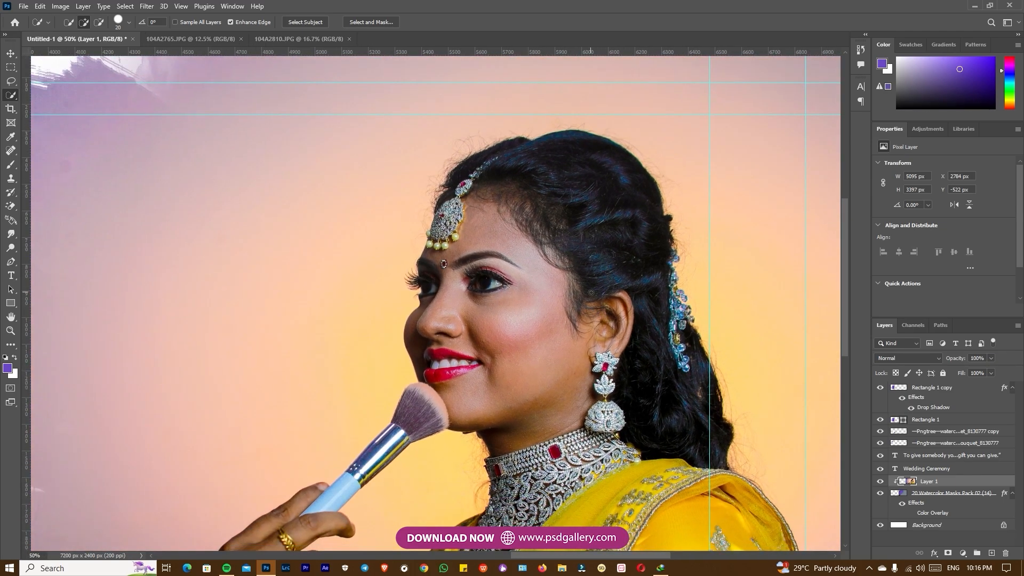
key(v)
right_click(560, 312)
click(570, 319)
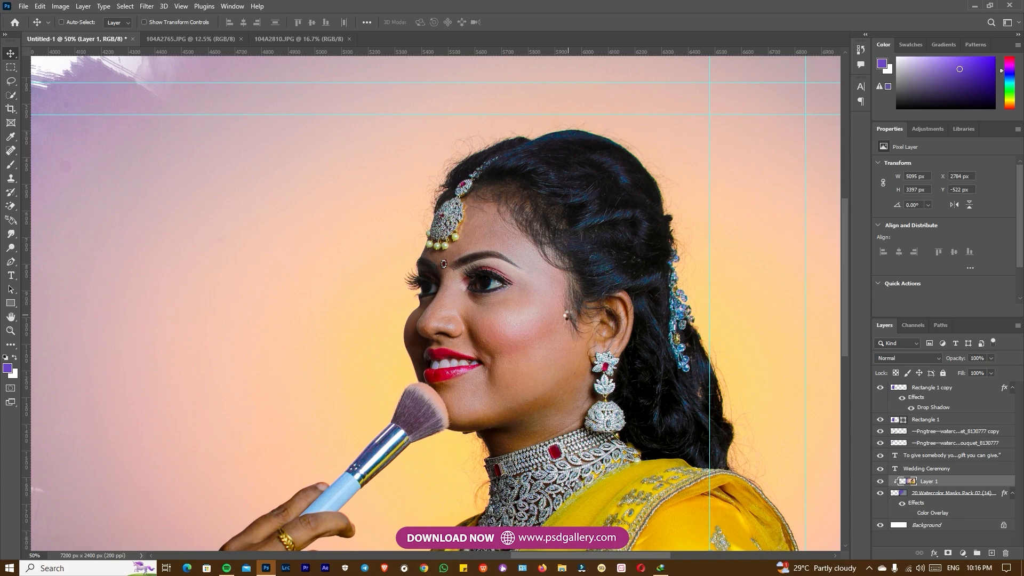
key(ctrl+shift+a)
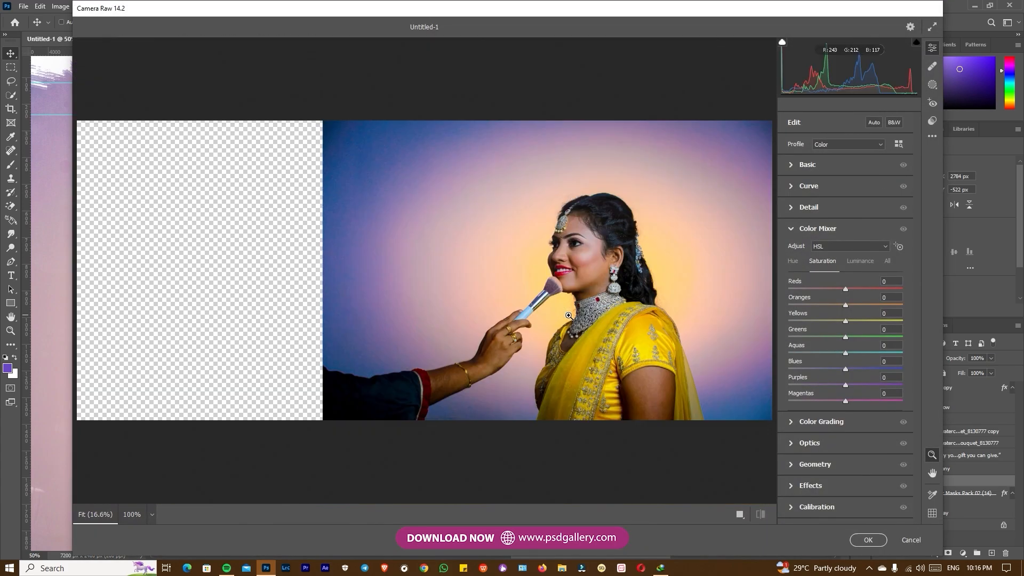
click(791, 167)
scroll(547, 276, up, 2)
drag(846, 330, 899, 329)
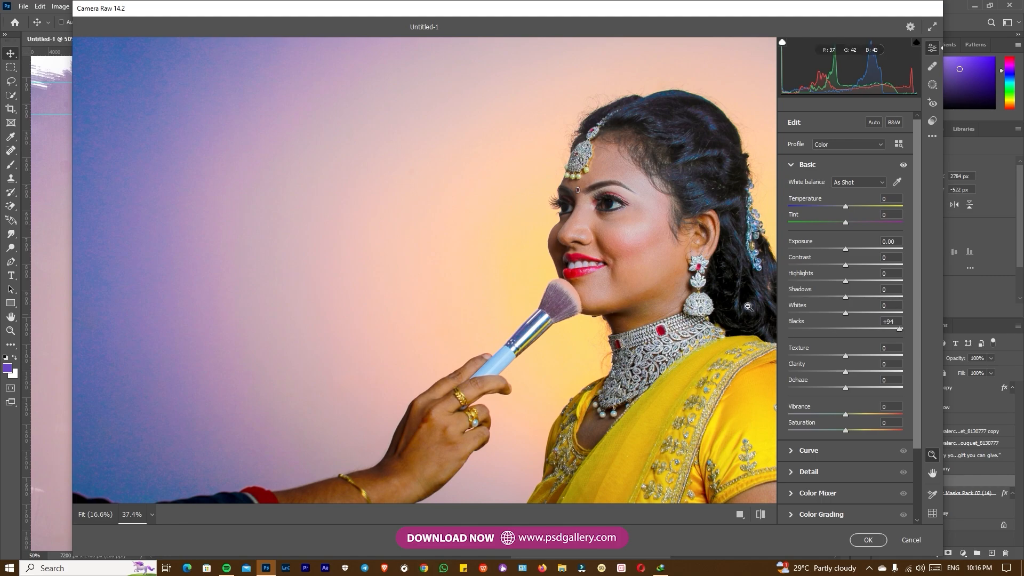
scroll(749, 307, down, 5)
scroll(654, 294, up, 3)
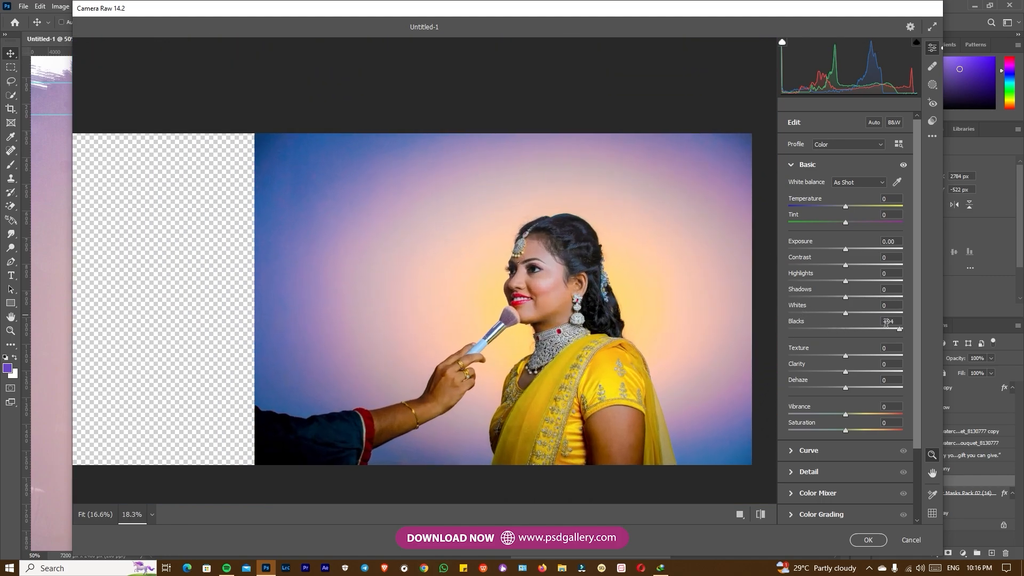
drag(876, 331, 887, 330)
scroll(571, 285, up, 2)
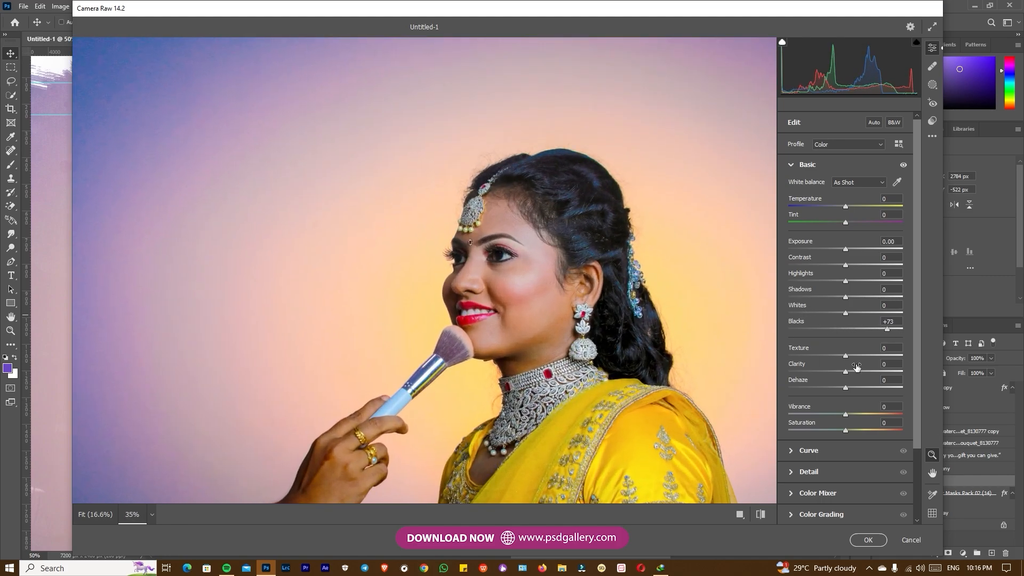
Soften the skin with Texture -58 and set Vibrance to +17 in Camera Raw
drag(843, 357, 811, 361)
drag(857, 412, 857, 413)
scroll(633, 357, down, 3)
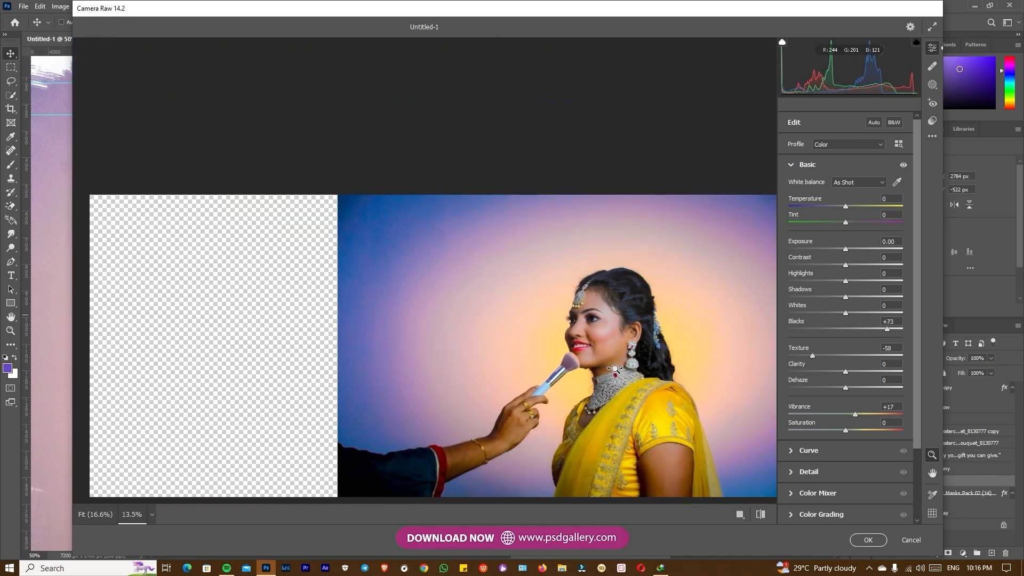
Raise Whites to about +36 and apply the Camera Raw adjustments to the photo
scroll(624, 350, up, 2)
drag(846, 313, 862, 313)
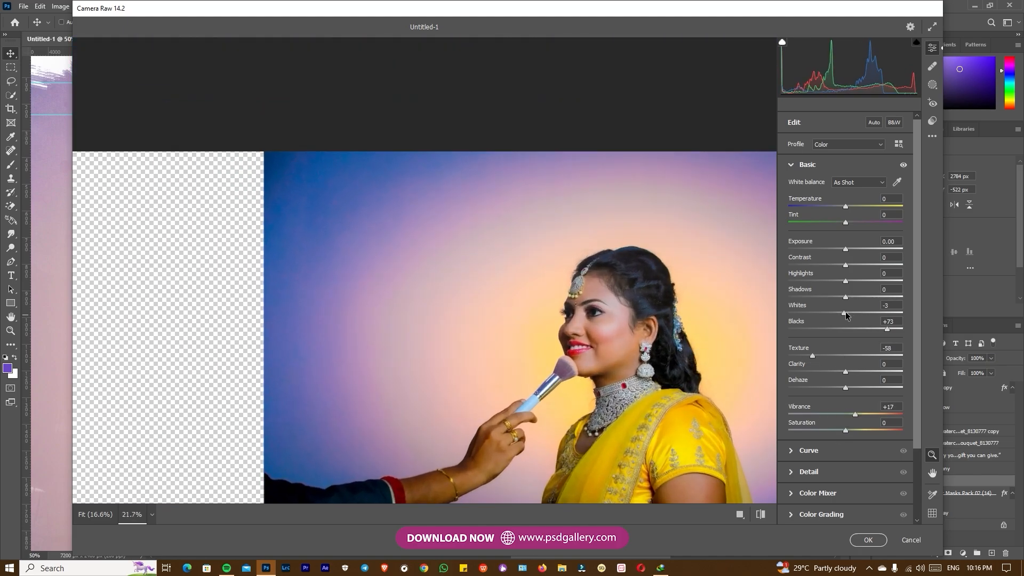
scroll(669, 317, down, 2)
scroll(670, 317, down, 1)
scroll(731, 336, up, 4)
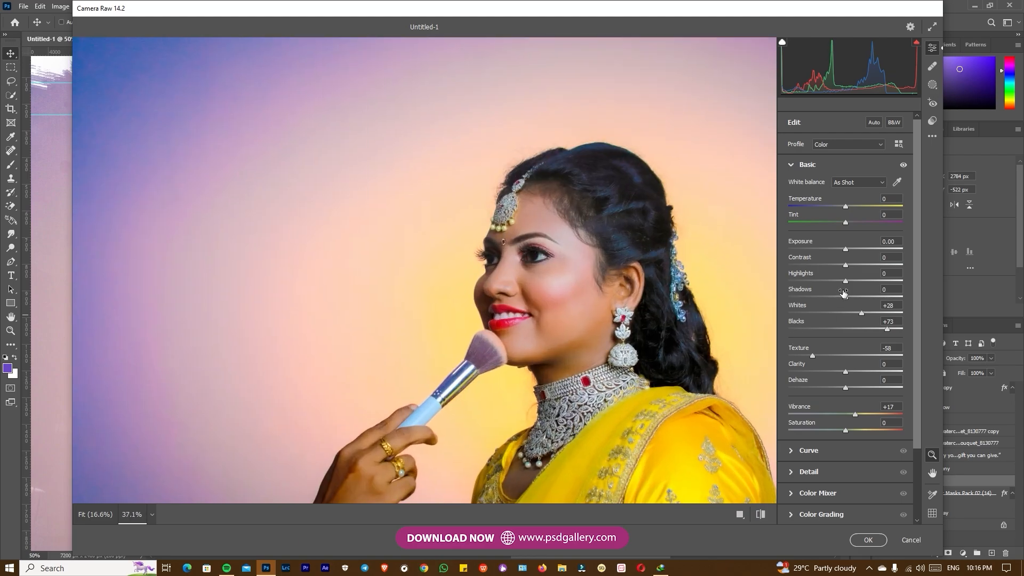
drag(863, 318, 867, 315)
scroll(587, 252, up, 4)
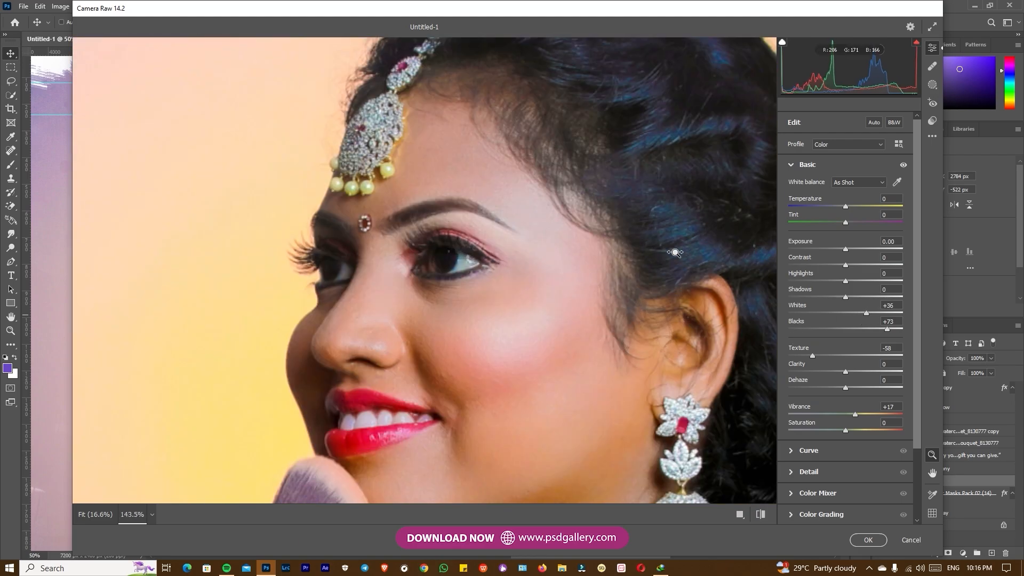
scroll(672, 255, down, 5)
drag(867, 313, 865, 316)
click(868, 539)
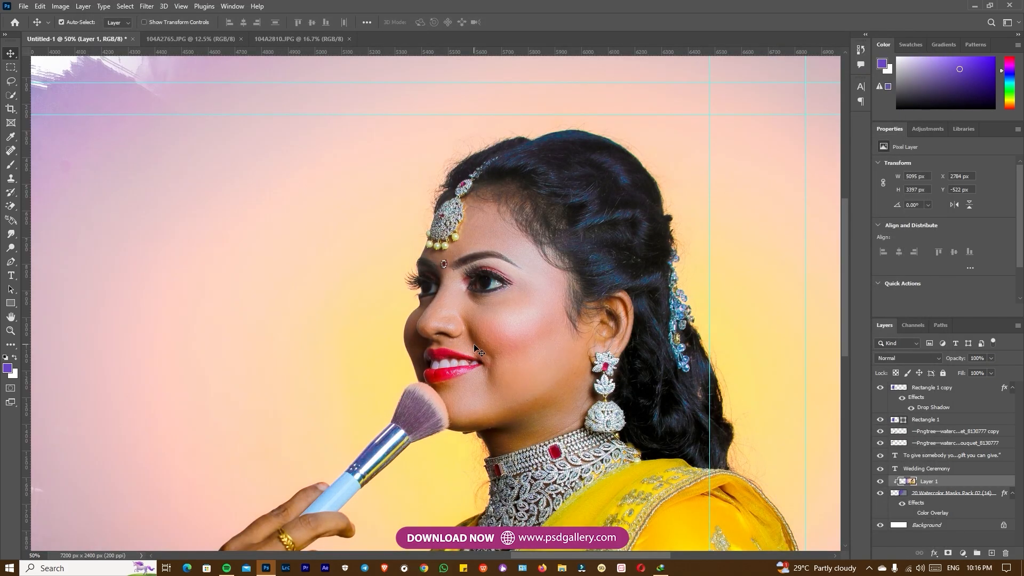
Brighten the bride's necklace and yellow dress with the Dodge tool, range Midtones at 48% exposure
key(ctrl+minus)
key(ctrl+minus)
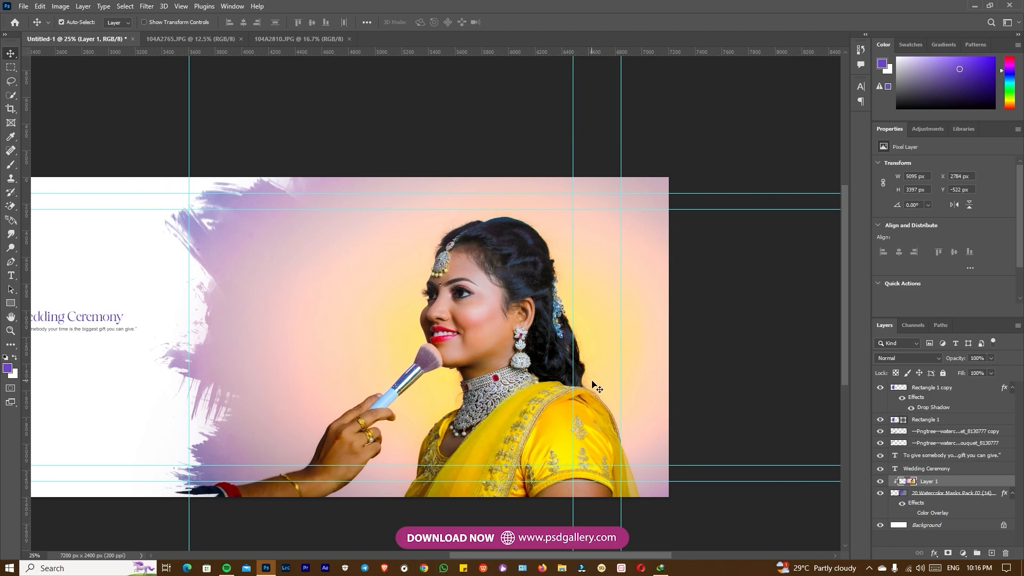
key(o)
mouse_move(511, 370)
mouse_down()
mouse_move(434, 437)
mouse_move(489, 397)
mouse_move(457, 443)
mouse_up()
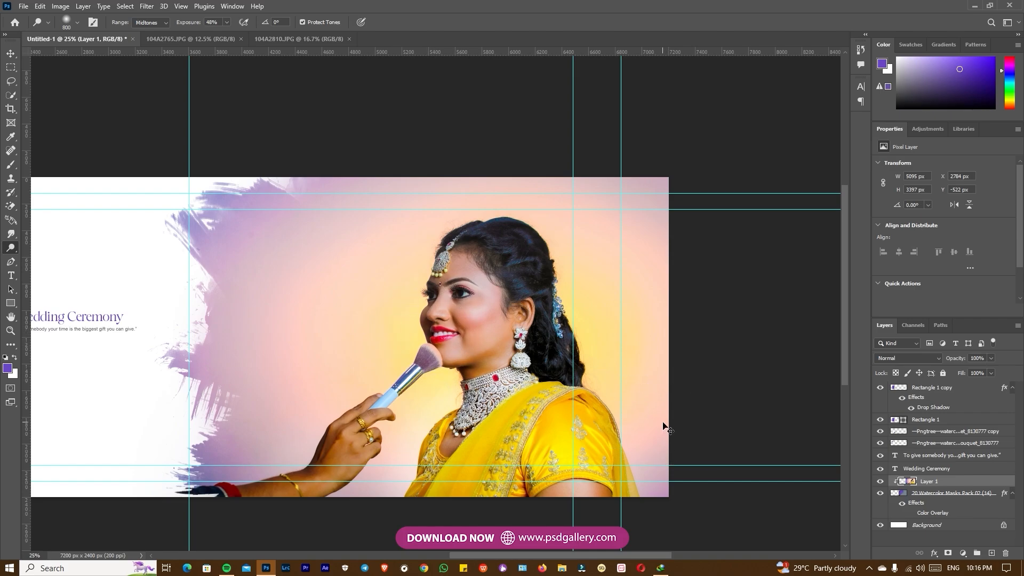
key(ctrl+minus)
key(ctrl+plus)
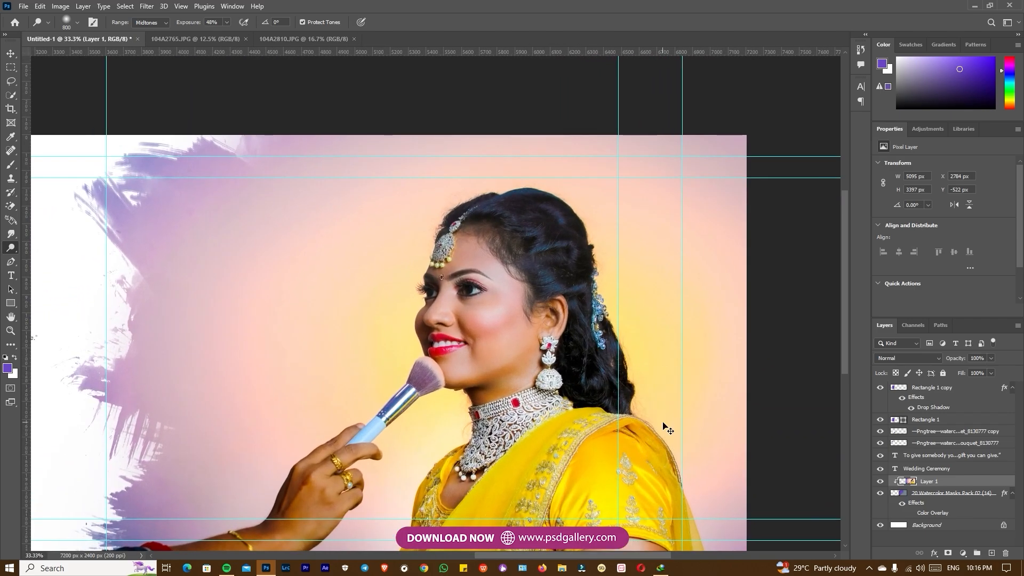
key(ctrl+l)
drag(806, 319, 812, 319)
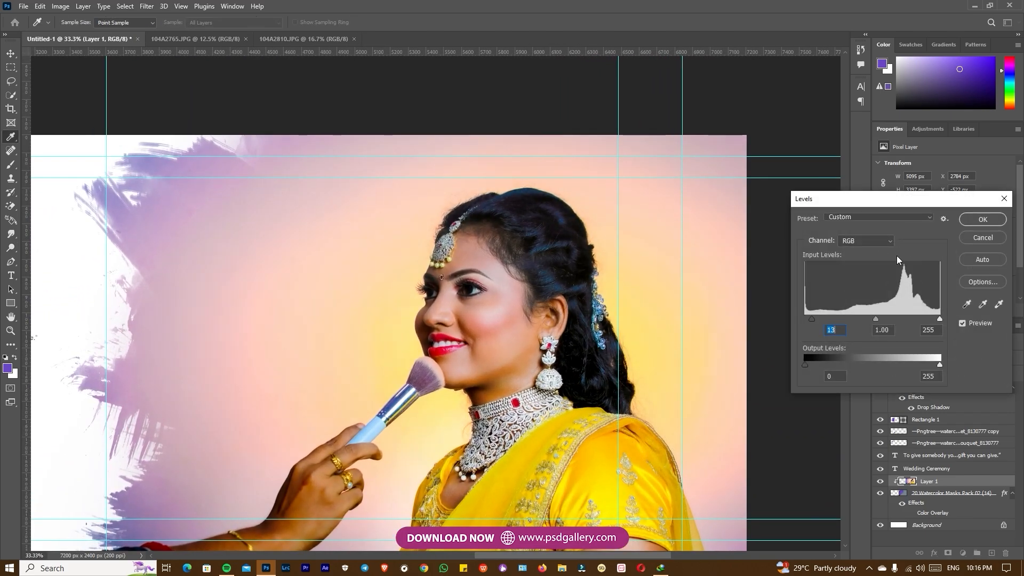
click(984, 237)
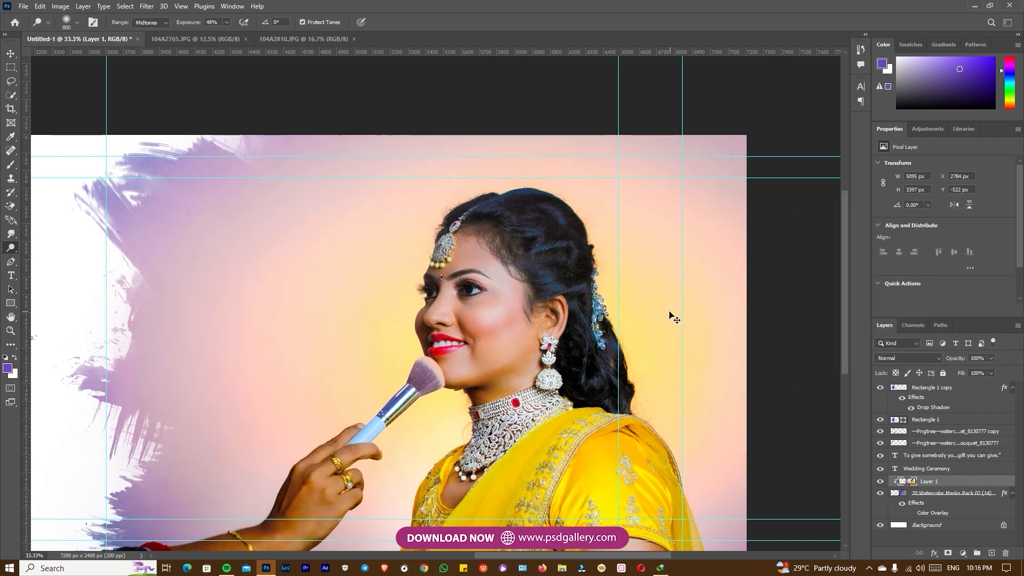
Lower the bride photo's saturation to -9 with a Hue/Saturation adjustment
key(ctrl+u)
drag(850, 228, 845, 228)
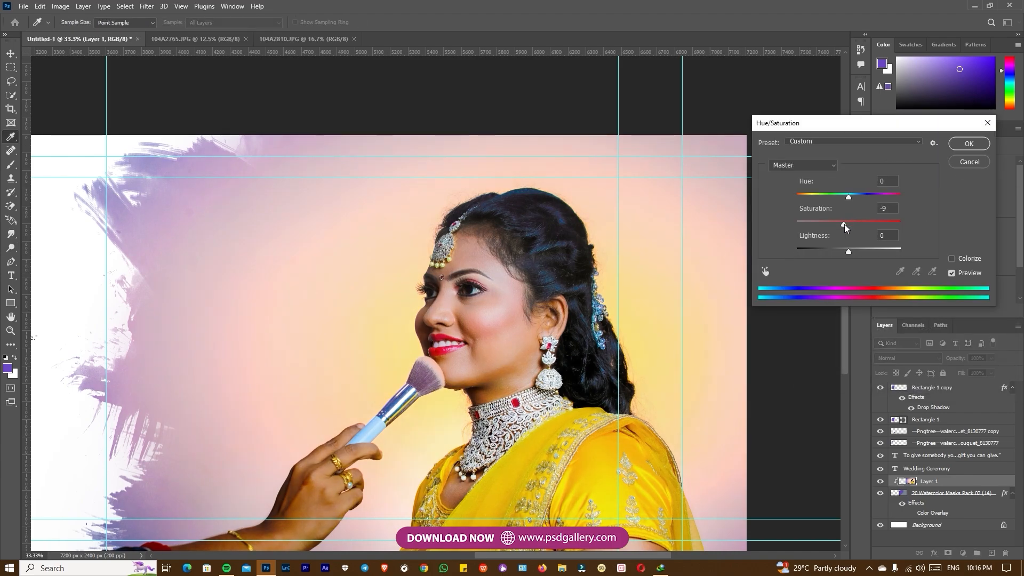
click(952, 145)
drag(531, 384, 706, 299)
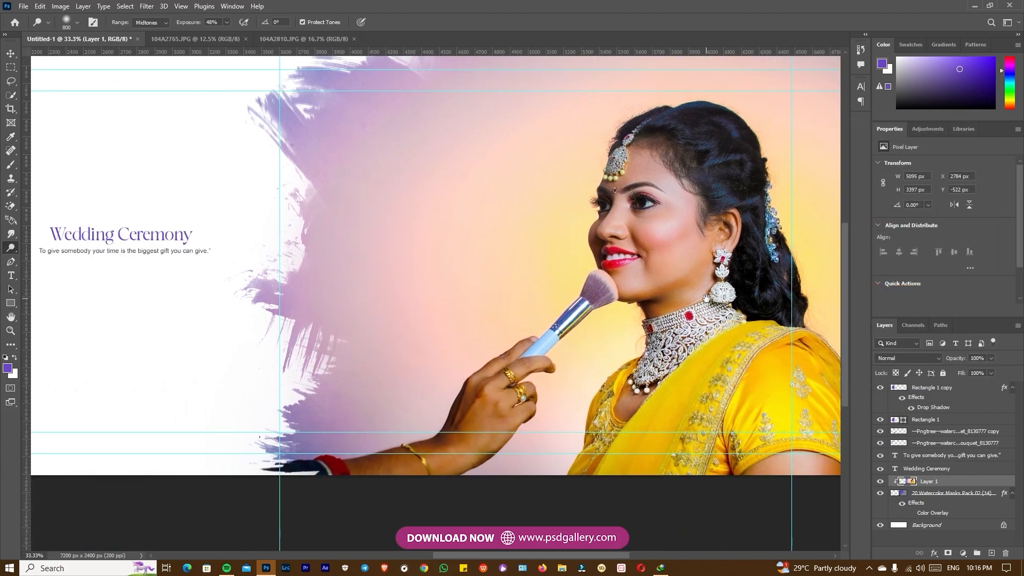
Select the inner purple frame rectangle and bring the bride photo from 104A2765.JPG into the album spread above it
drag(408, 246, 526, 324)
drag(301, 318, 662, 324)
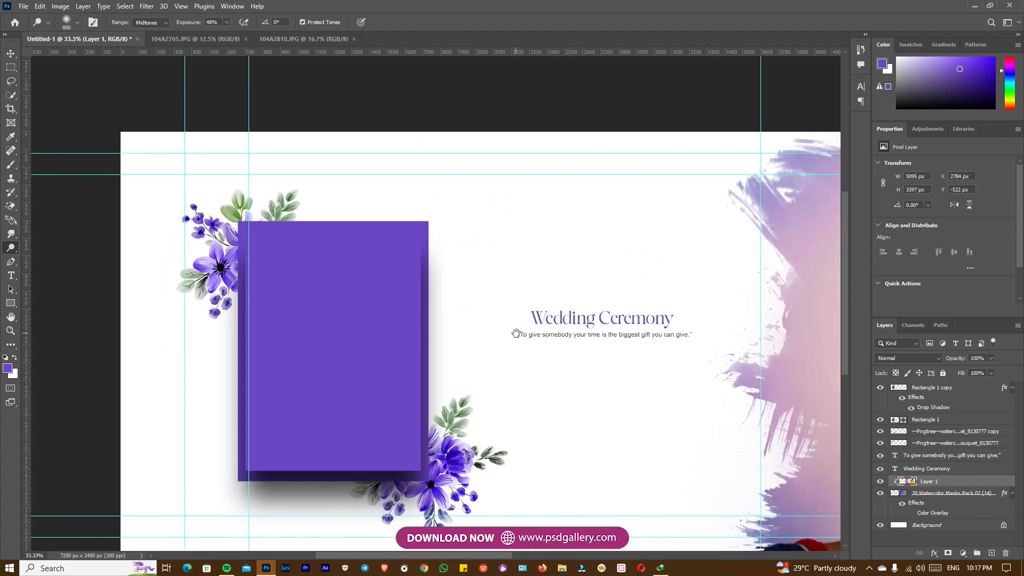
key(ctrl+plus)
key(v)
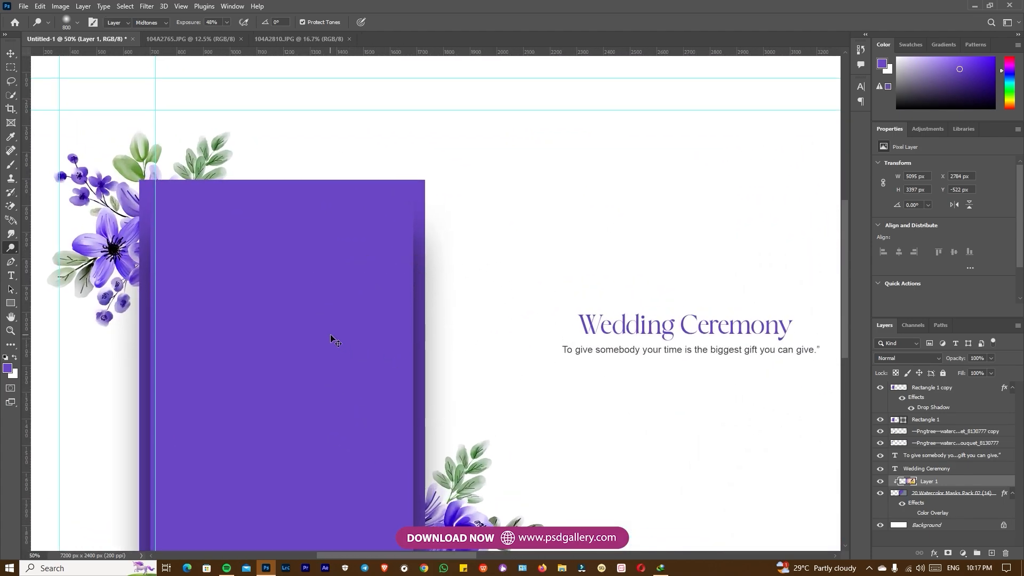
click(331, 338)
drag(297, 367, 356, 329)
right_click(358, 320)
click(384, 324)
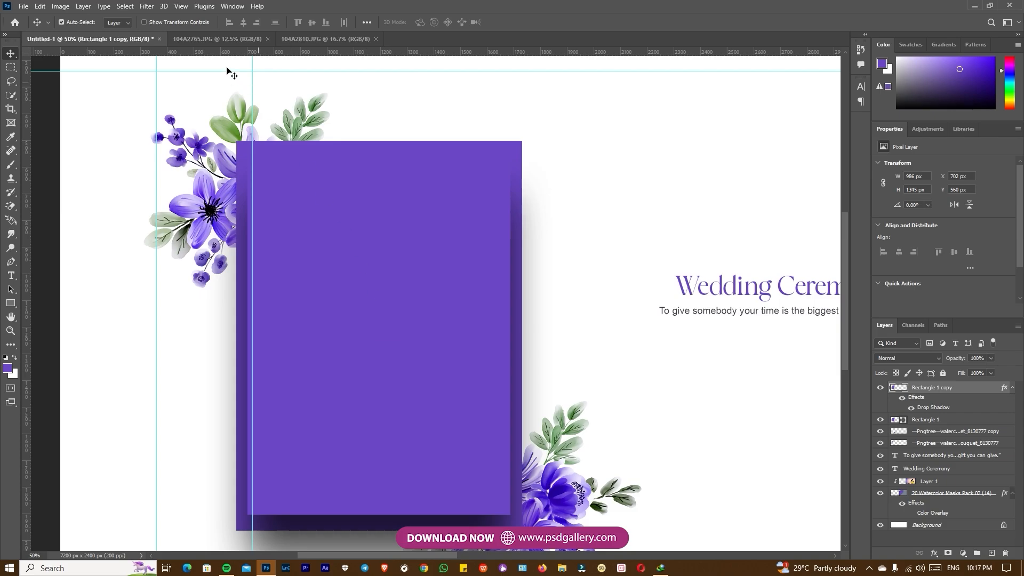
click(221, 43)
drag(499, 231, 430, 311)
key(ctrl+minus)
key(ctrl+minus)
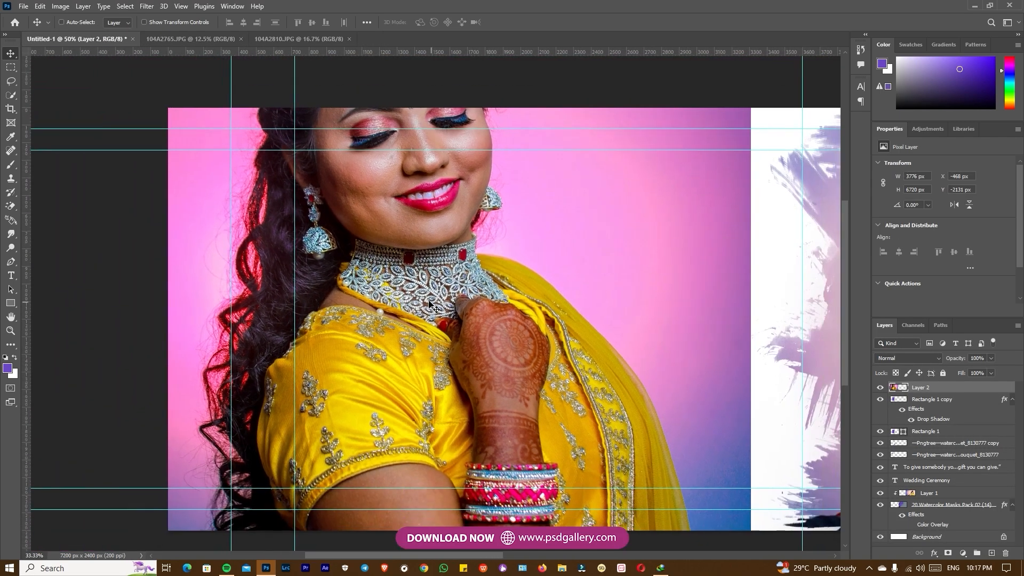
Scale the new bride photo down to about 1038 px wide and position it over the purple frame
drag(414, 259, 397, 398)
key(ctrl+t)
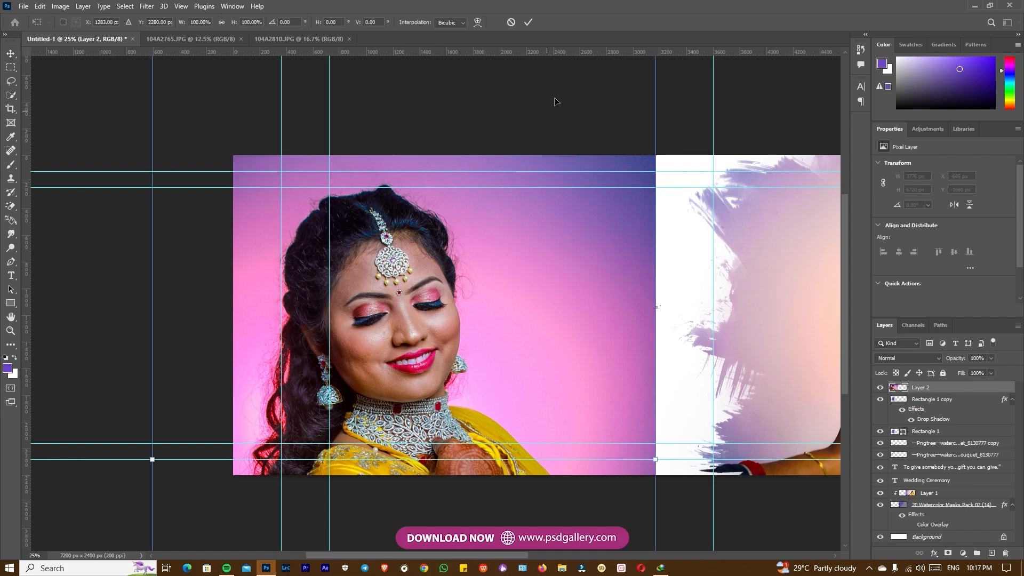
drag(555, 102, 503, 288)
drag(606, 197, 310, 345)
drag(367, 516, 414, 281)
drag(516, 200, 426, 245)
drag(425, 344, 413, 269)
key(ctrl+plus)
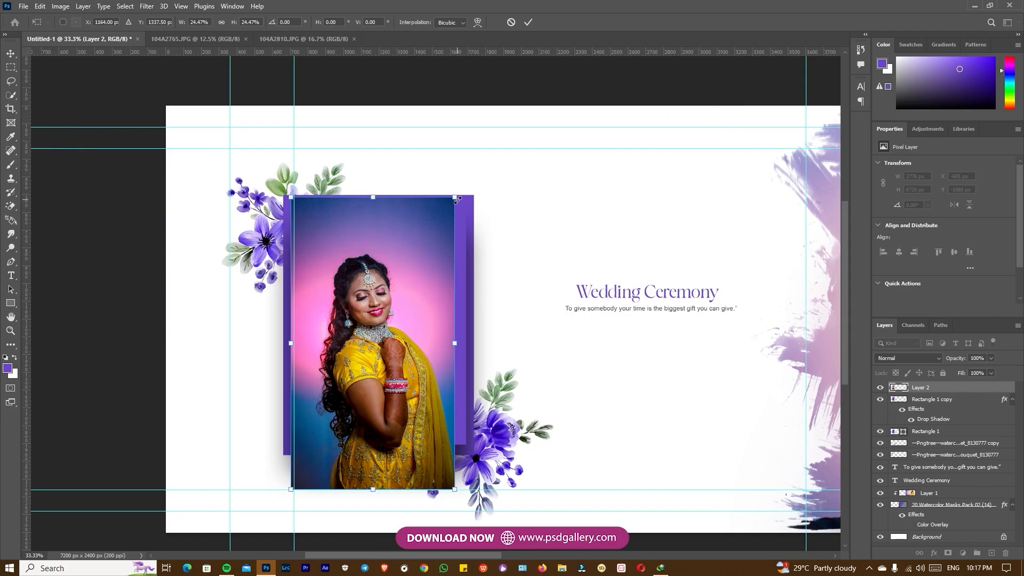
drag(460, 198, 471, 181)
key(Return)
Clip the bride photo to the inner frame rectangle and fine-tune its position within the frame
key(ctrl+alt+g)
drag(362, 355, 362, 340)
key(ctrl+t)
key(Return)
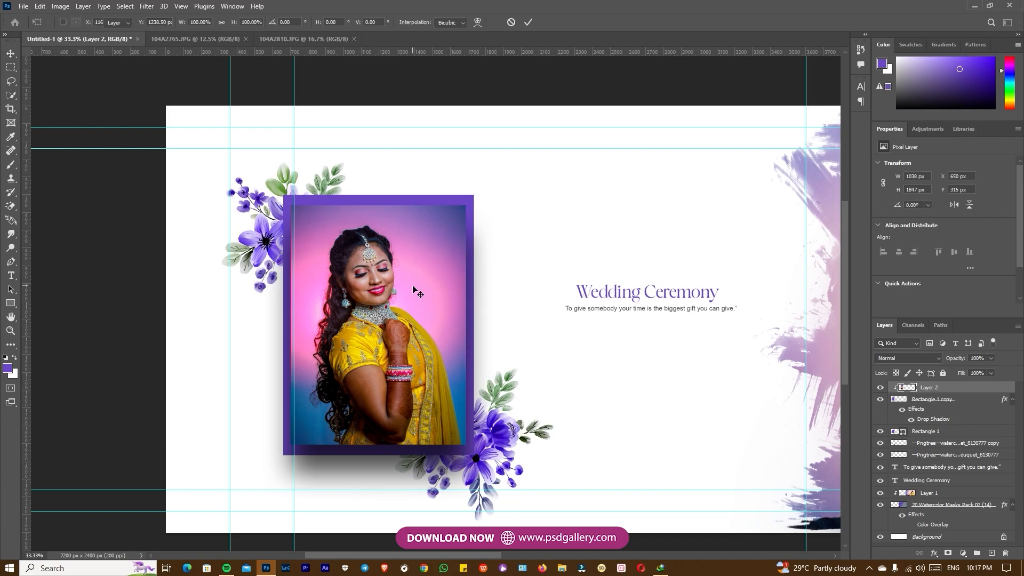
Brighten the framed bride photo with Levels, setting the midtone input to 1.19
key(ctrl+plus)
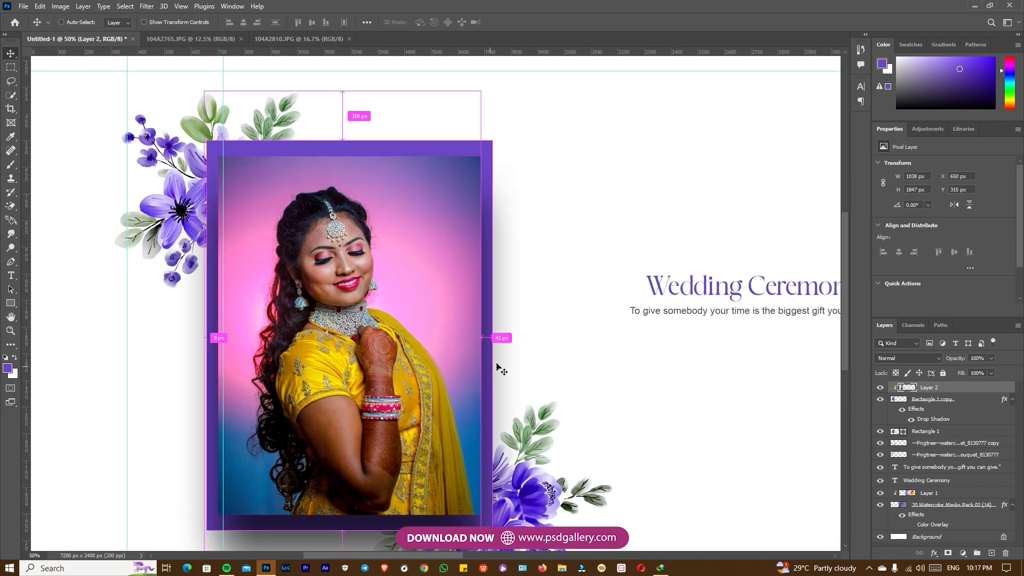
key(ctrl+l)
drag(866, 318, 865, 318)
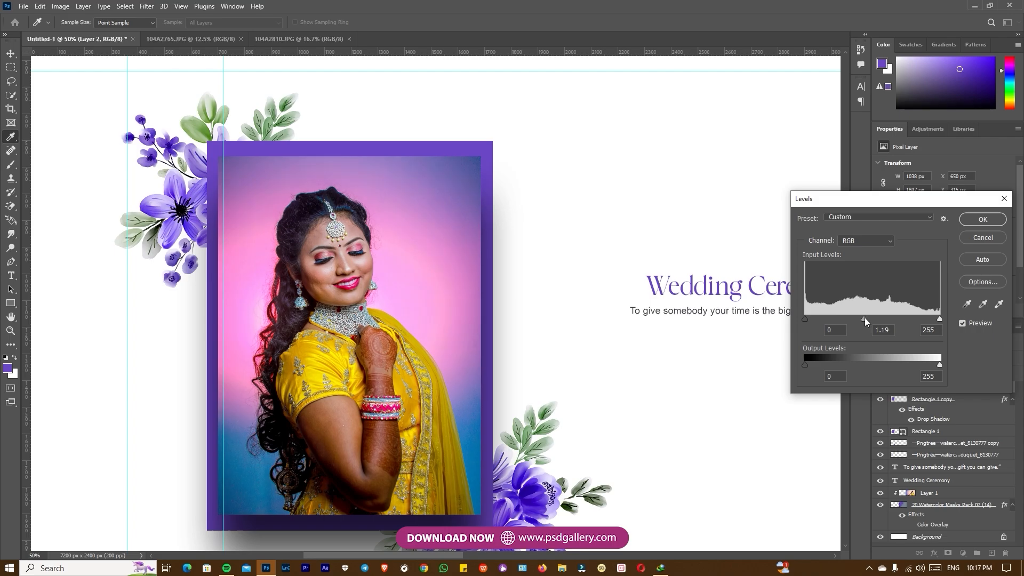
click(995, 225)
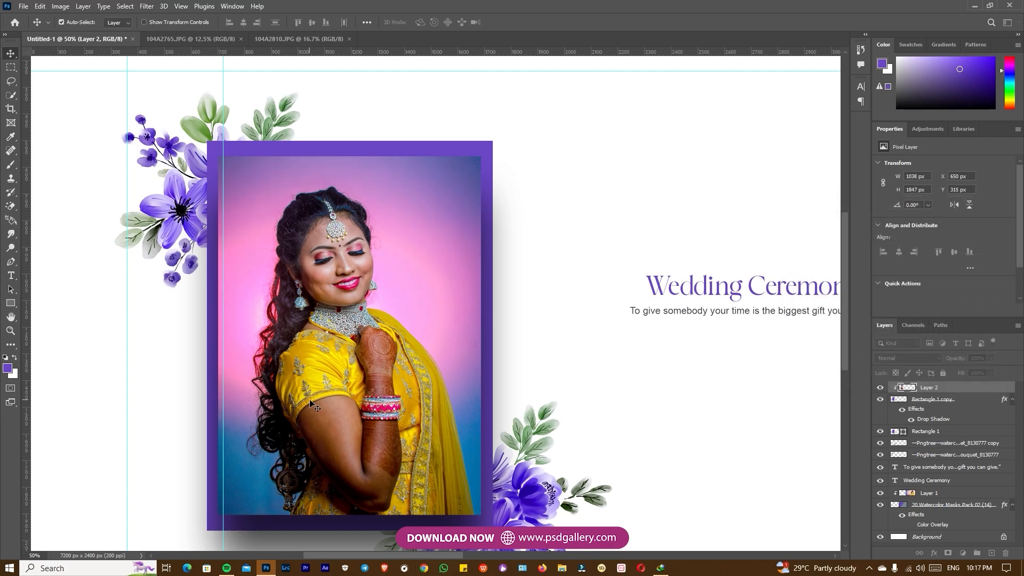
Heal the small bright spot on the bride's upper arm in the framed photo
scroll(433, 506, up, 1)
scroll(433, 506, up, 4)
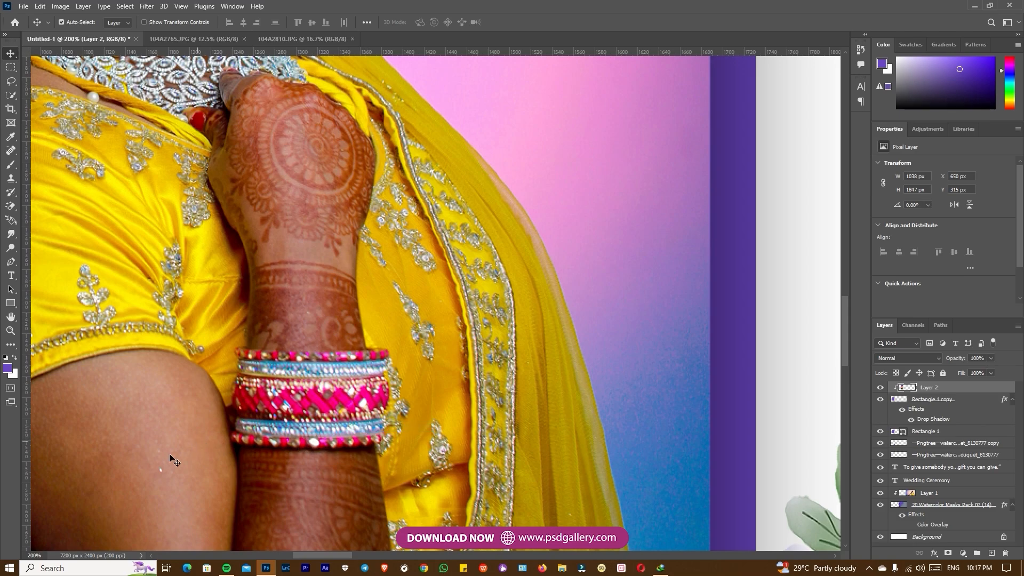
key(j)
key(ctrl+minus)
key(ctrl+minus)
Brighten the bride's arm, hand and yellow dress in the framed photo with the Dodge tool, range Midtones at 48% exposure
drag(391, 298, 397, 315)
key(o)
mouse_move(315, 355)
mouse_down()
mouse_move(350, 405)
mouse_move(364, 491)
mouse_up()
mouse_move(433, 310)
mouse_down()
mouse_move(420, 336)
mouse_move(326, 397)
mouse_move(331, 506)
mouse_up()
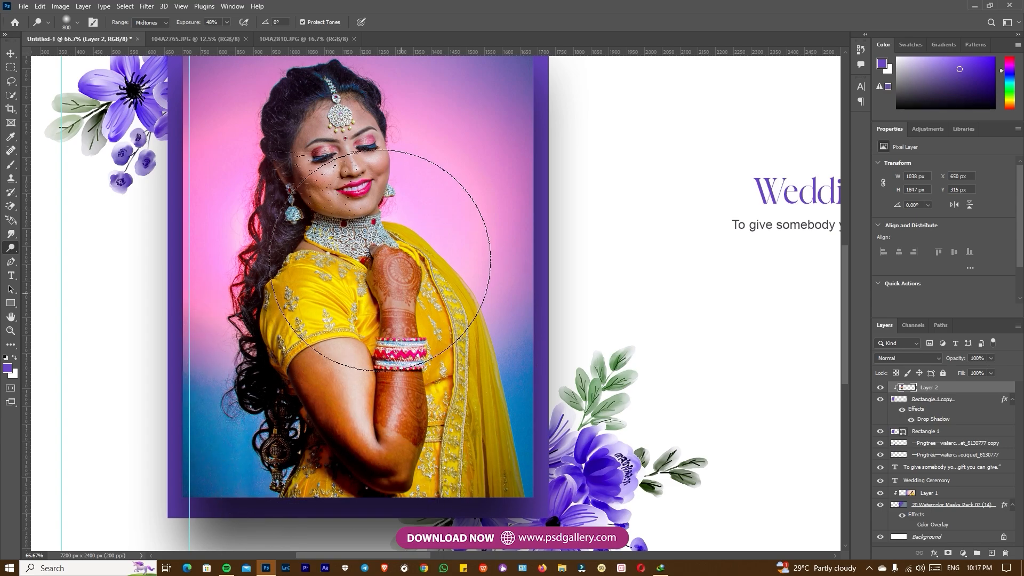
Smooth the framed photo in Camera Raw with Texture -53, Sharpening 17 and Noise Reduction 24
key(v)
right_click(387, 303)
click(387, 303)
scroll(400, 261, up, 3)
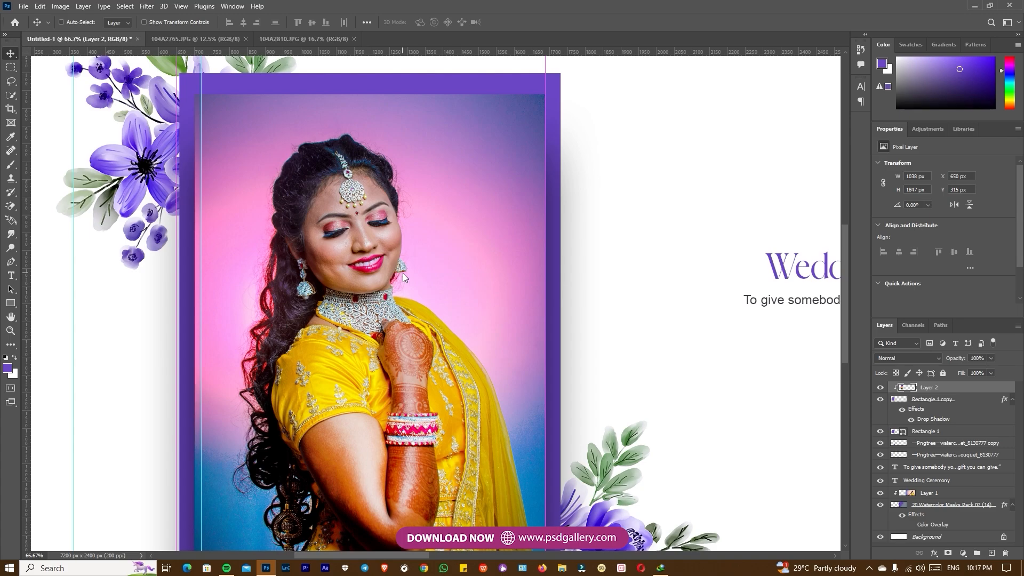
key(ctrl+shift+a)
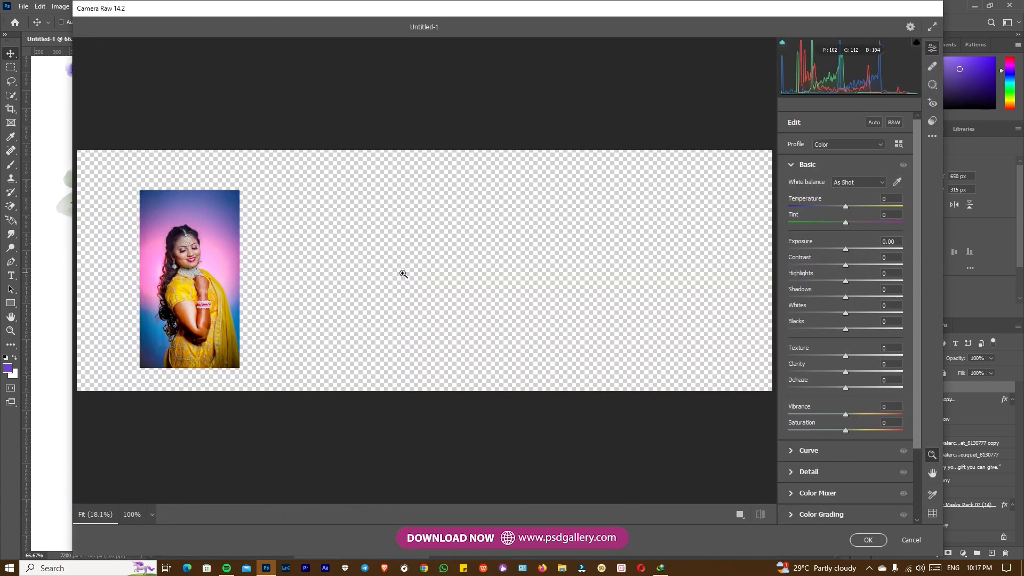
drag(168, 253, 290, 257)
drag(842, 357, 816, 361)
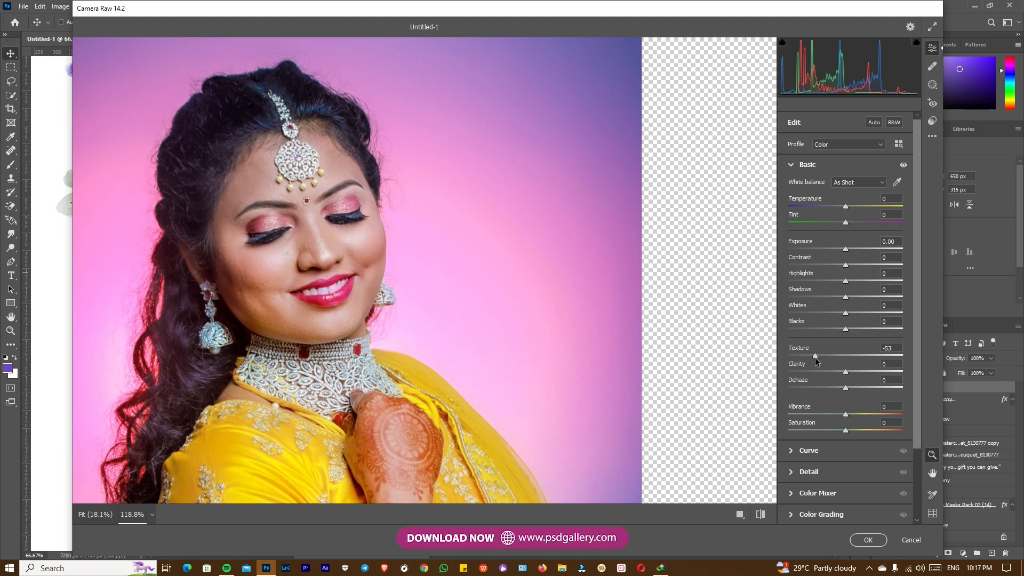
click(798, 473)
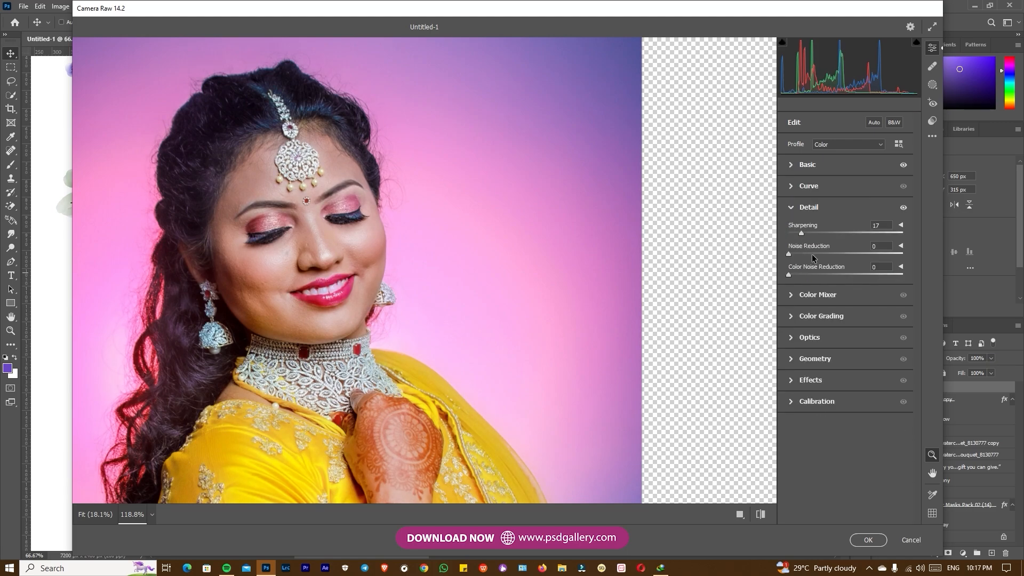
scroll(565, 284, down, 10)
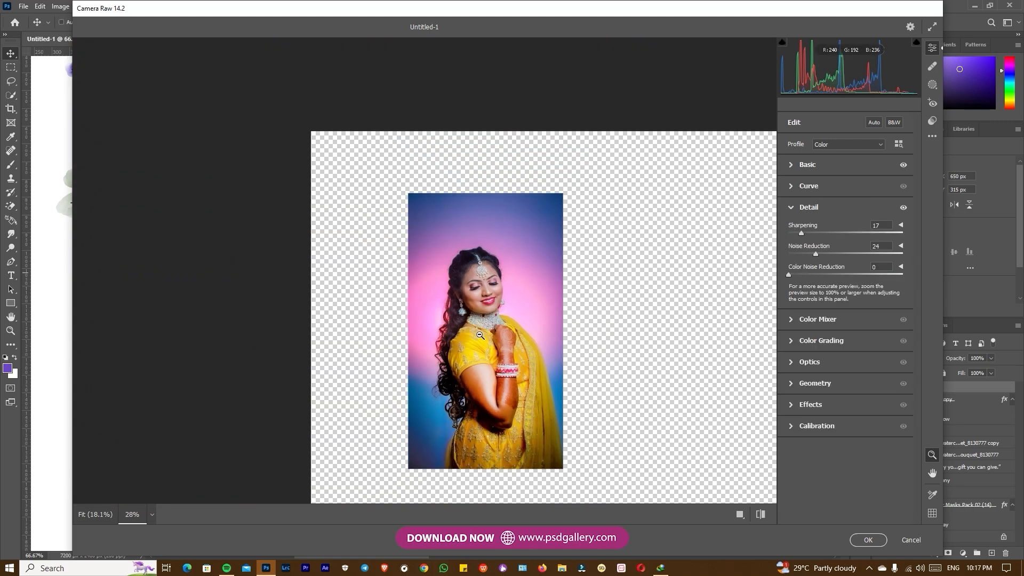
Raise Blacks to +32 and apply the Camera Raw adjustments to the framed photo
click(792, 167)
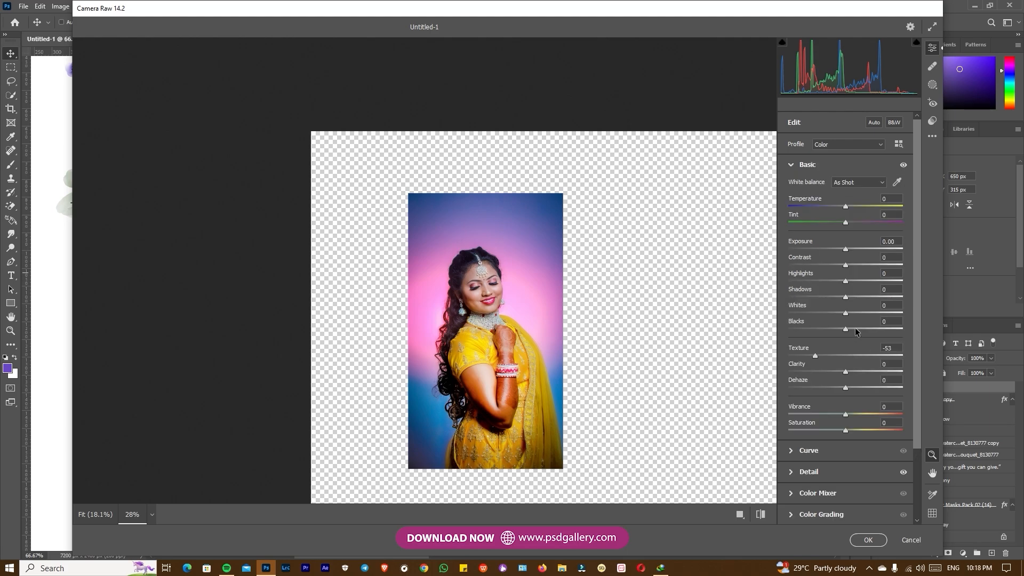
drag(856, 331, 864, 332)
scroll(540, 332, up, 3)
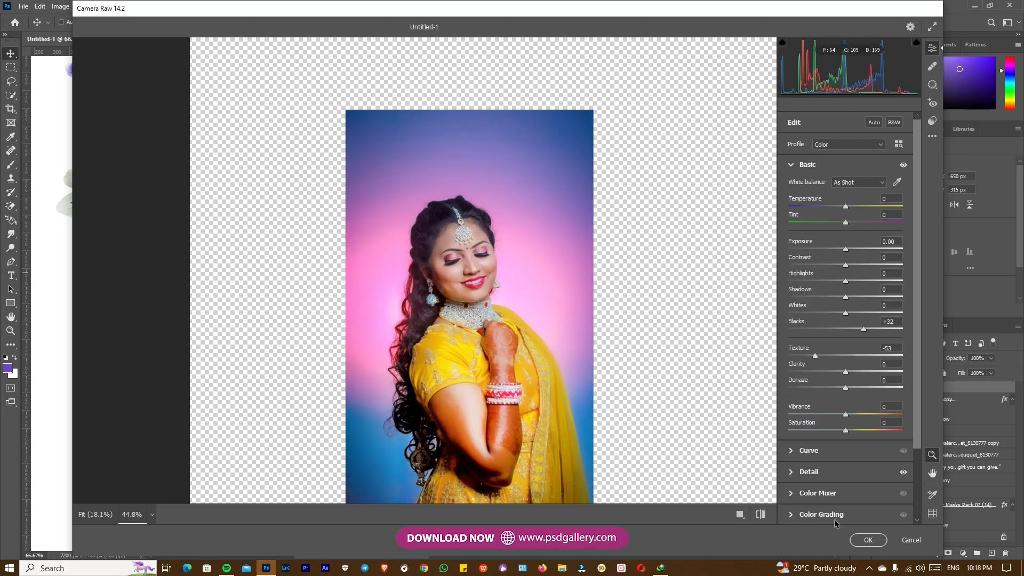
click(792, 472)
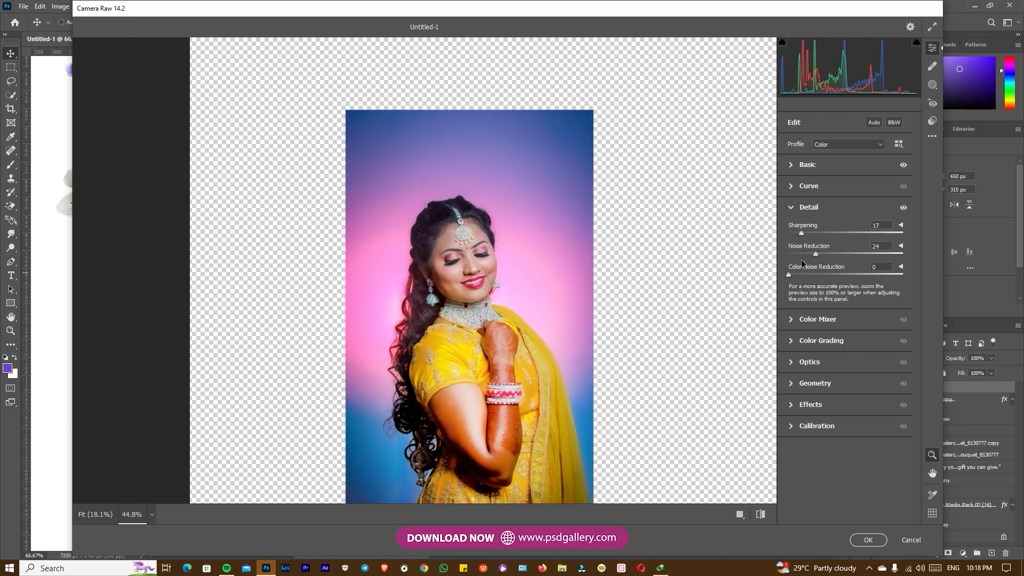
click(869, 540)
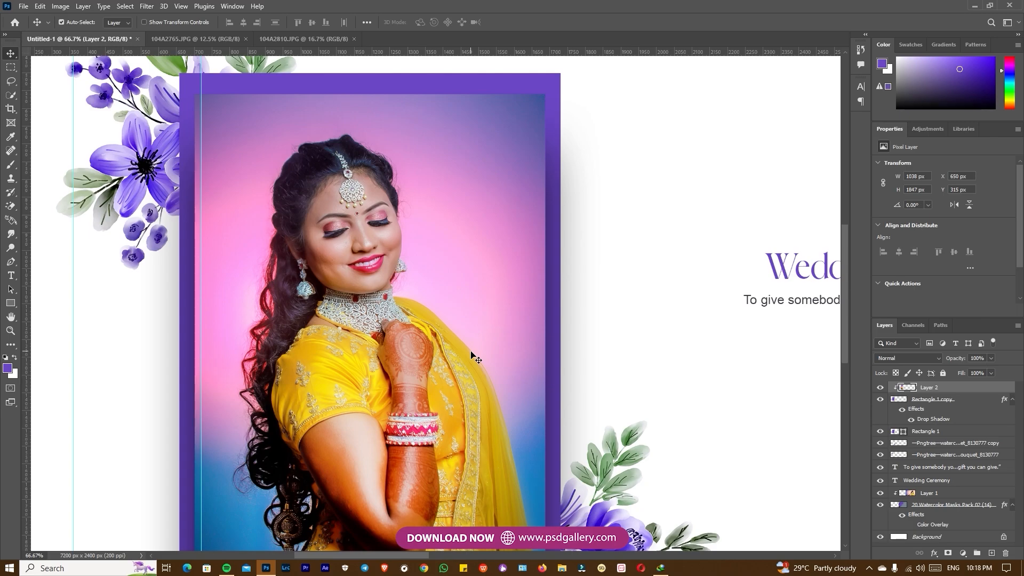
Select the bride's arm and hand in the framed photo with the Quick Selection tool
key(ctrl+minus)
key(ctrl+minus)
key(ctrl+plus)
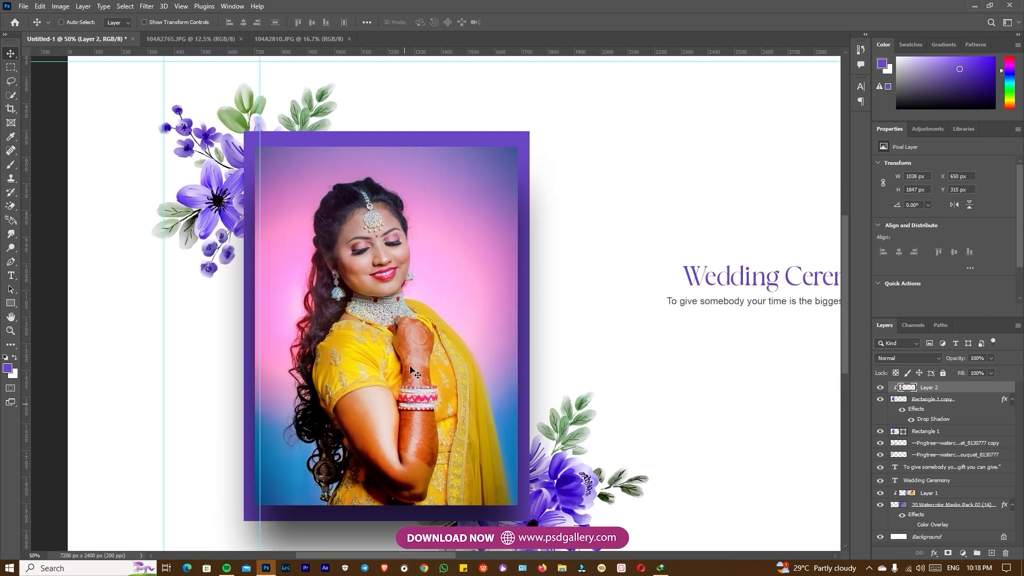
click(12, 95)
mouse_move(368, 397)
mouse_down()
mouse_move(419, 471)
mouse_move(386, 464)
mouse_move(370, 447)
mouse_up()
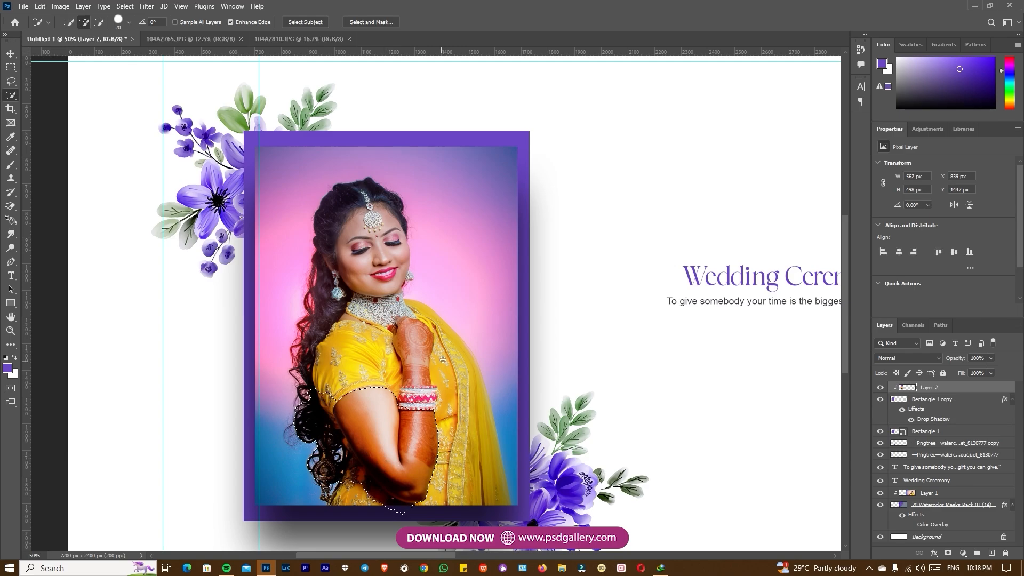
drag(415, 335, 415, 350)
Lower the selected arm's saturation to -20 with a Hue/Saturation adjustment
key(ctrl+u)
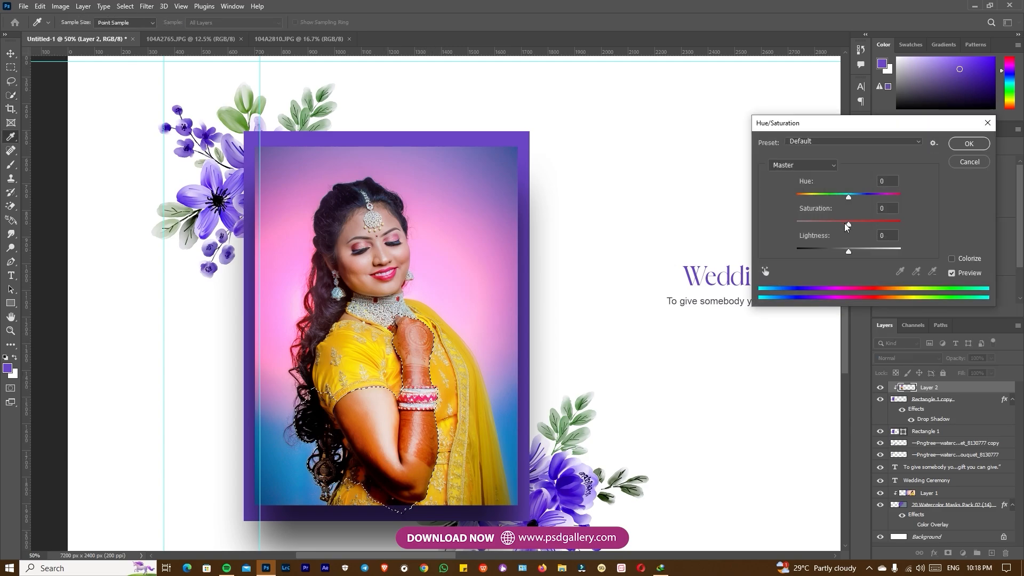
drag(842, 225, 835, 224)
click(966, 143)
Shift the selected arm's midtones toward cyan with Color Balance, about -13 on Cyan-Red, and clear the selection
key(ctrl+b)
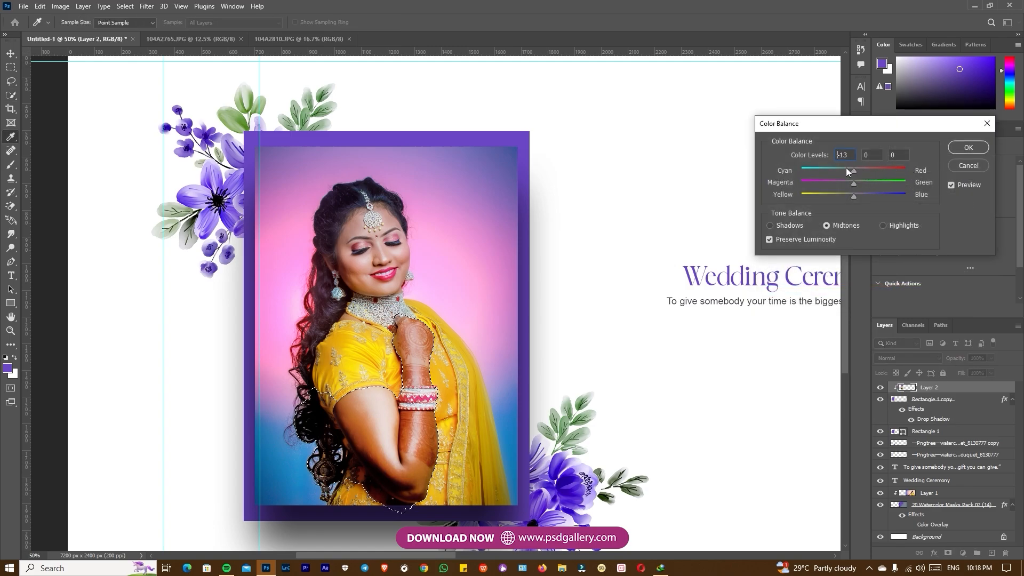
click(974, 146)
key(ctrl+d)
Deepen the framed photo's shadows with Levels, setting the black input level to 10
drag(524, 349, 513, 332)
key(o)
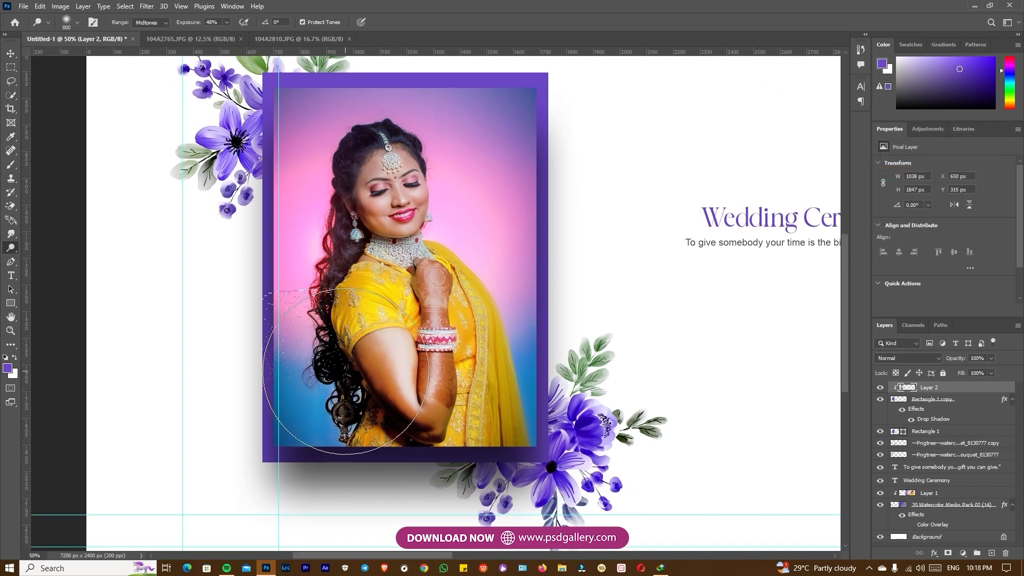
drag(611, 339, 577, 383)
key(ctrl+l)
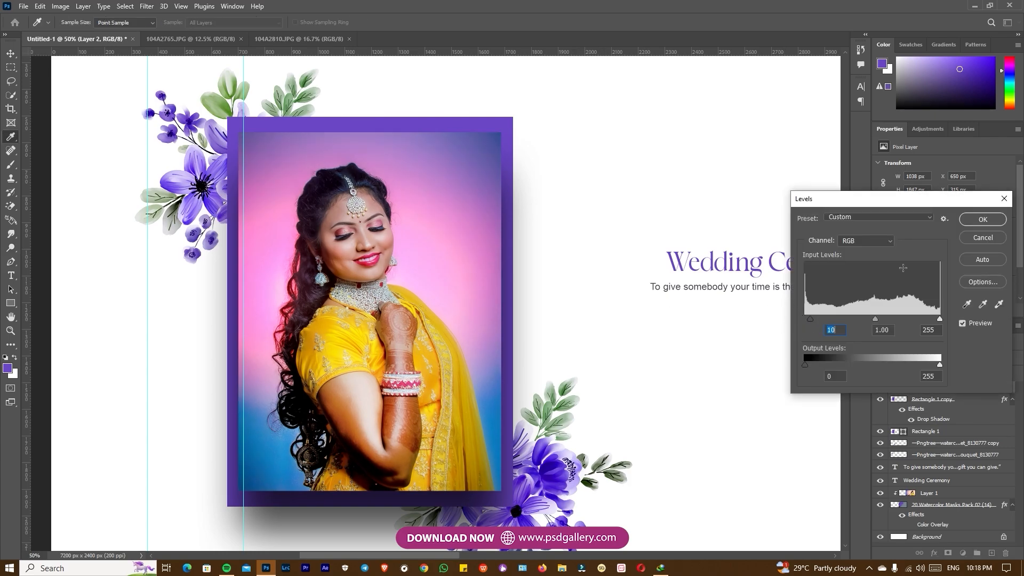
click(983, 220)
Replace the Wedding Ceremony heading text with "Bride"
mouse_move(613, 298)
mouse_down()
mouse_move(390, 324)
mouse_move(521, 293)
mouse_move(560, 271)
mouse_move(535, 276)
mouse_up()
mouse_move(681, 325)
mouse_down()
mouse_move(630, 333)
mouse_move(651, 338)
mouse_up()
key(t)
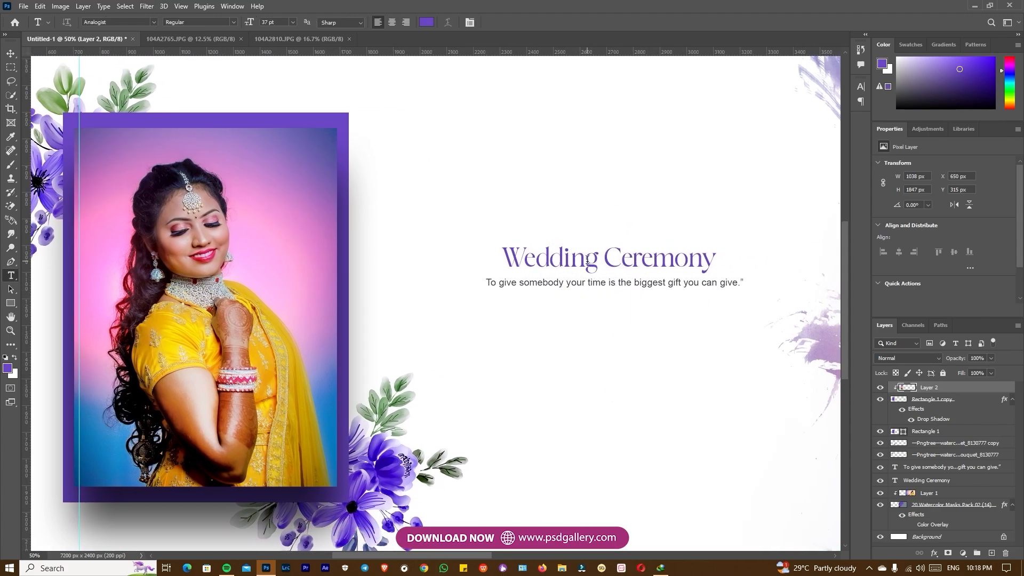
click(587, 260)
key(ctrl+a)
text(B)
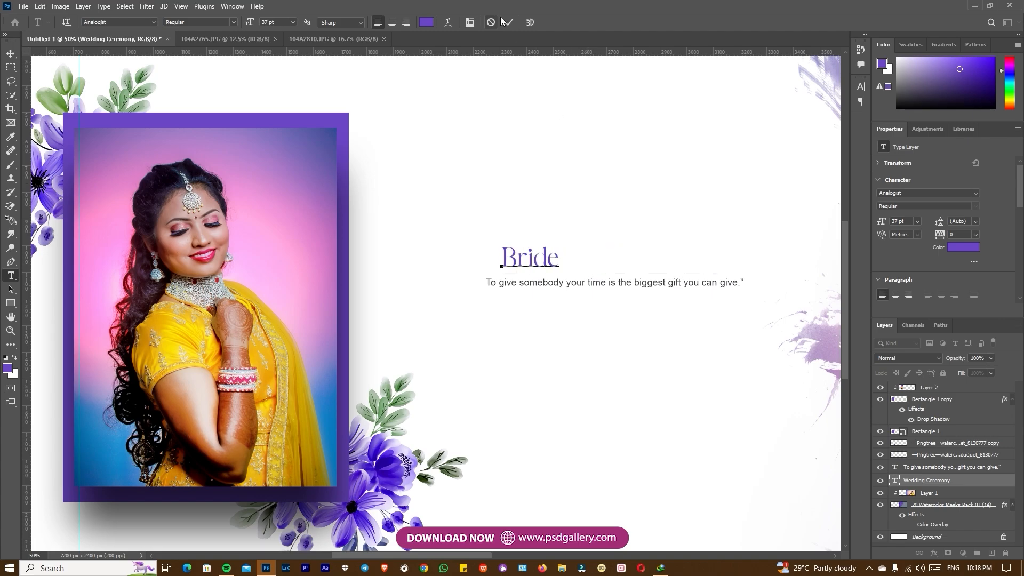
key(ctrl+Return)
Move the Bride heading so it is centred above the quote line
key(v)
drag(535, 260, 605, 260)
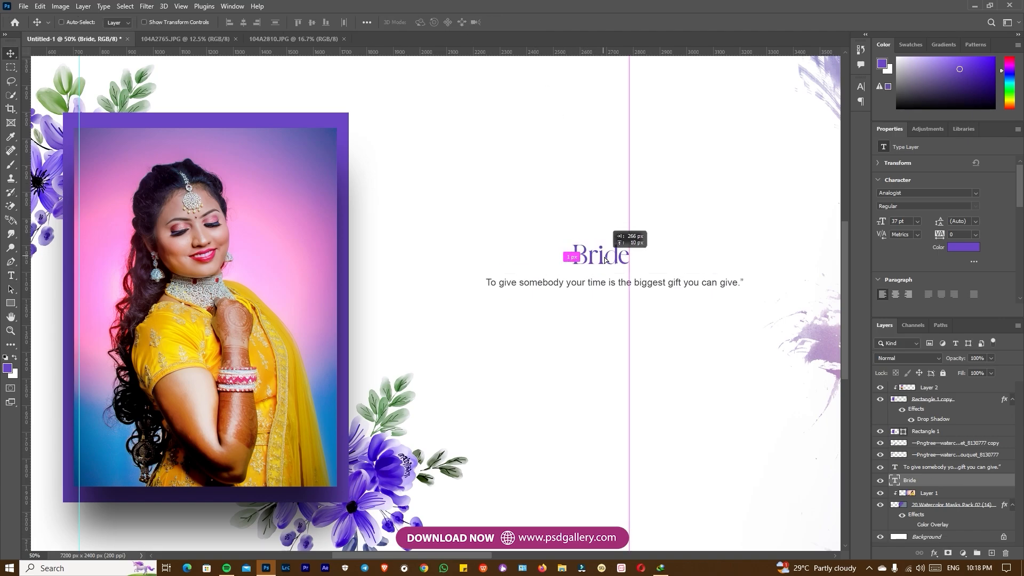
drag(687, 282, 543, 335)
key(t)
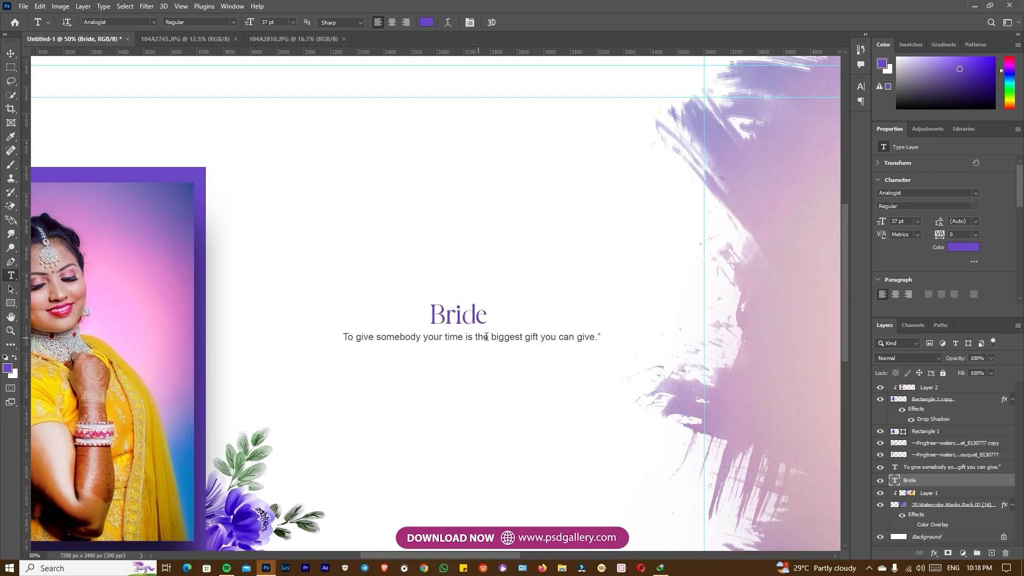
key(ctrl+minus)
drag(679, 345, 543, 351)
drag(646, 350, 565, 348)
drag(689, 347, 539, 347)
click(608, 347)
key(ctrl+minus)
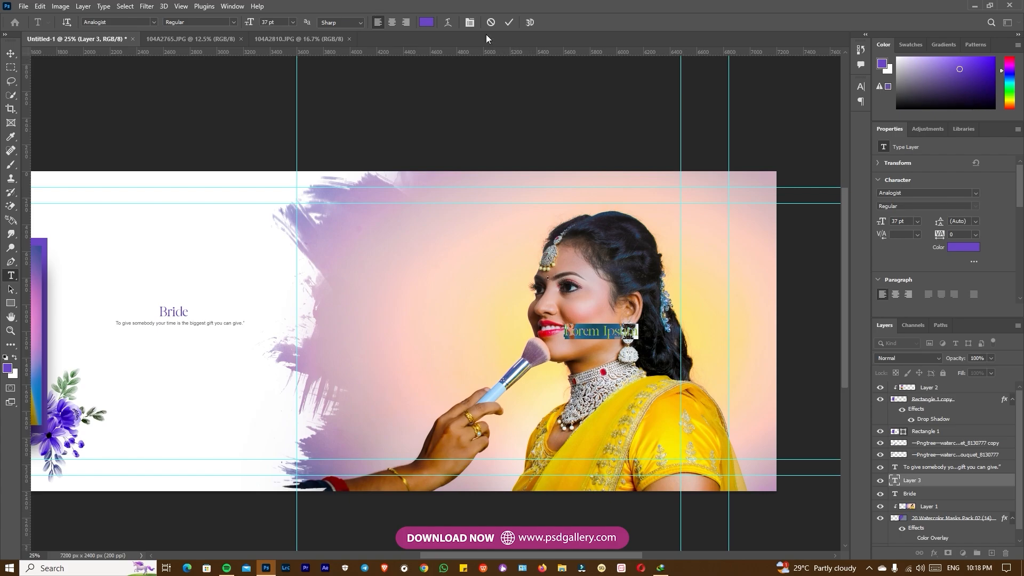
key(Escape)
key(v)
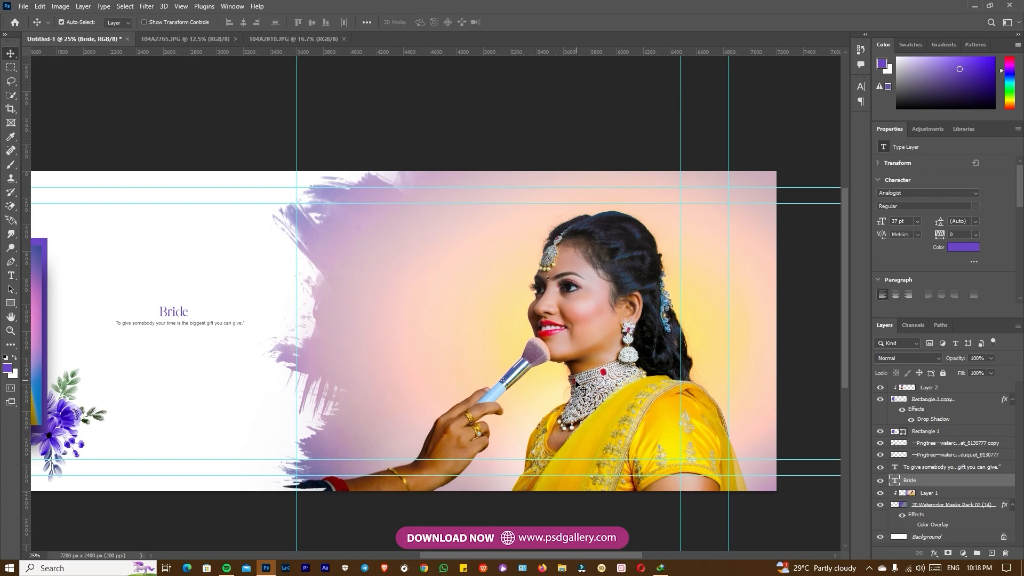
Select the large bride photo's layer and review the layout of the whole album spread
click(564, 352)
drag(536, 381, 547, 347)
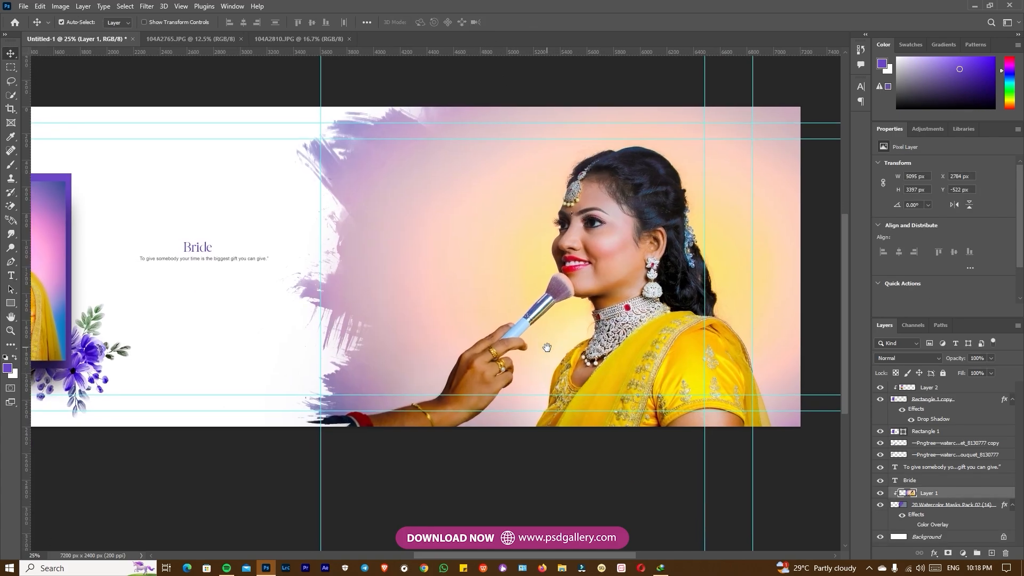
key(ctrl+minus)
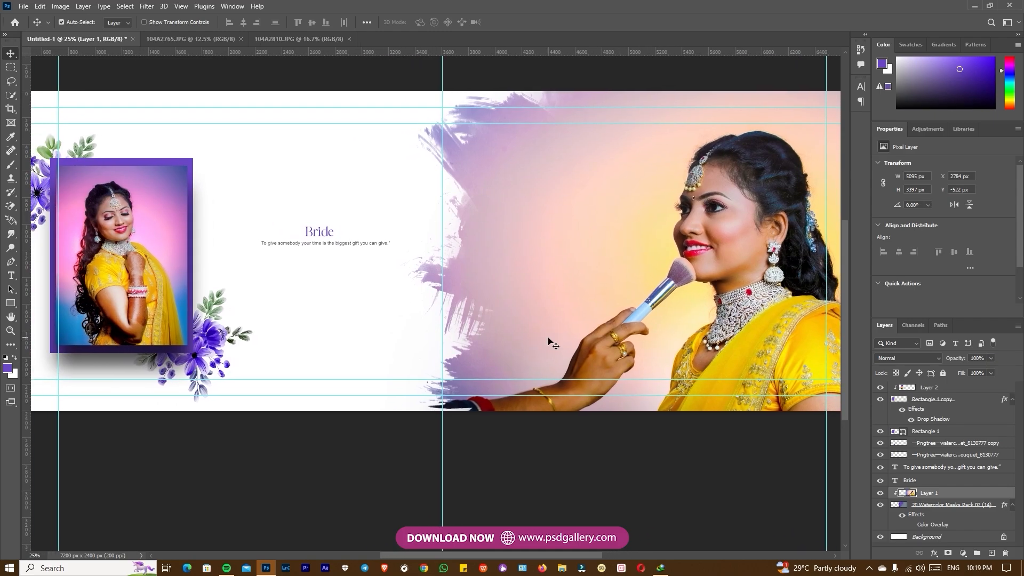
key(ctrl+plus)
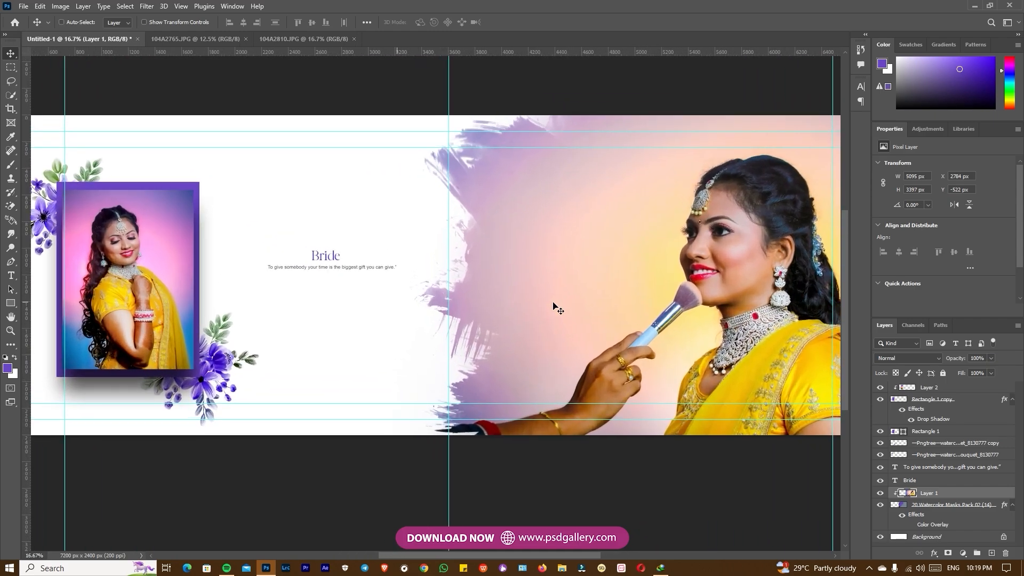
key(ctrl+minus)
key(ctrl+plus)
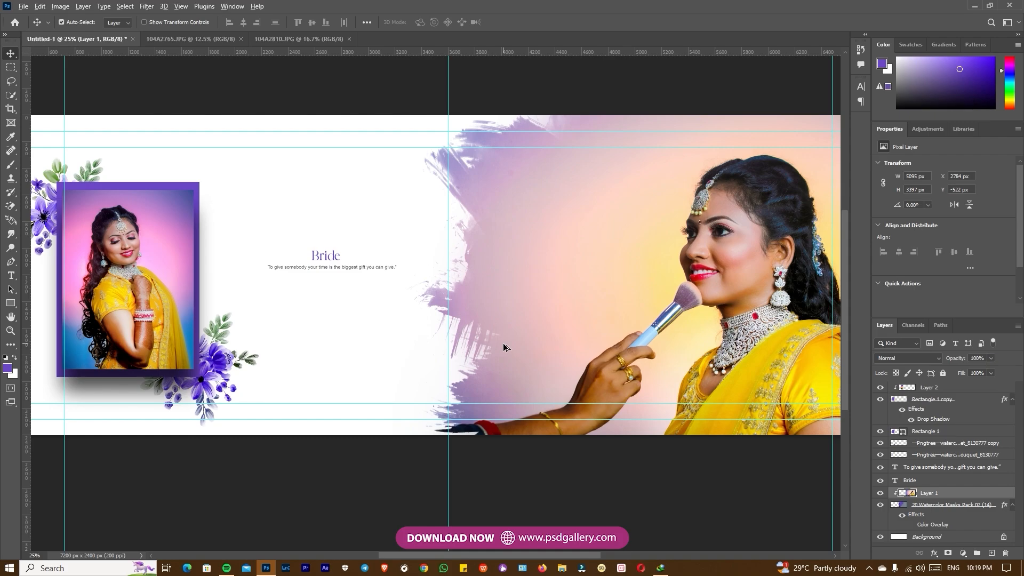